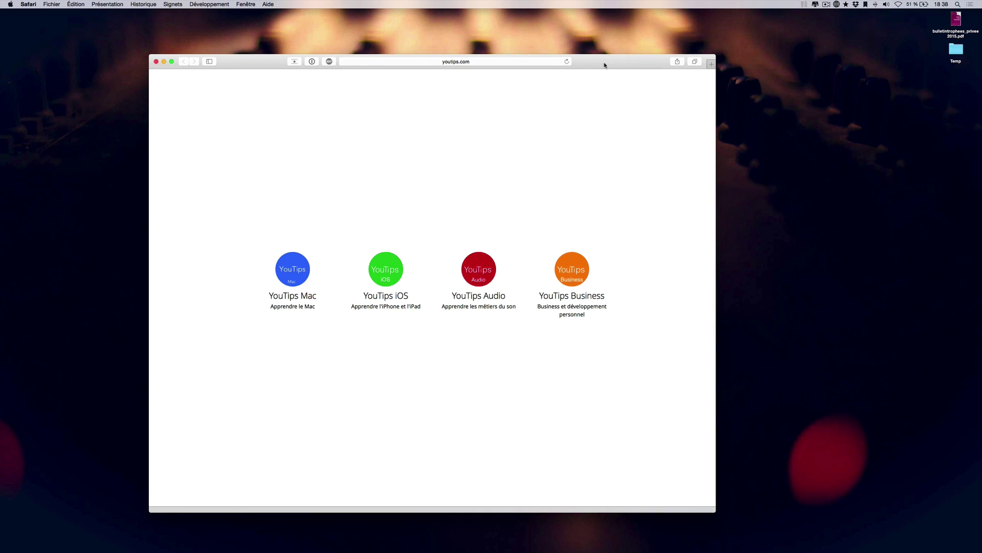
Search the web for "Teamviewer" and open the official French TeamViewer website from the results.
{"action": "left_click", "coordinate": [484, 62]}
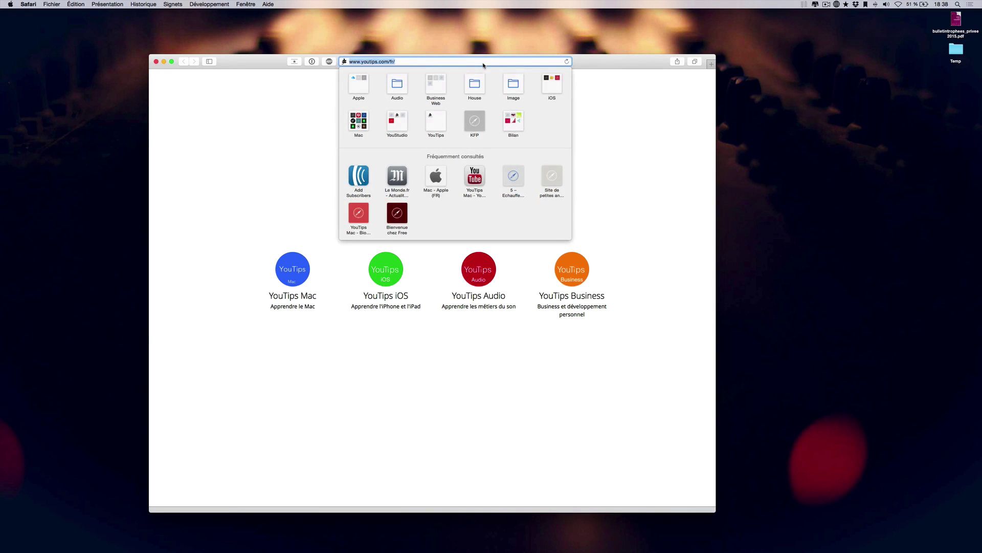
{"action": "type", "text": "Teamvie"}
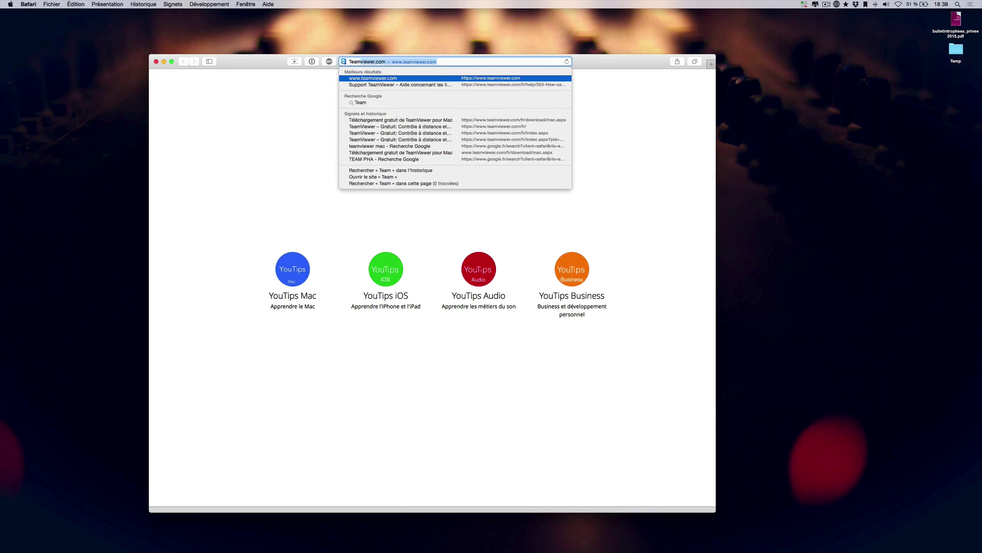
{"action": "type", "text": "wer"}
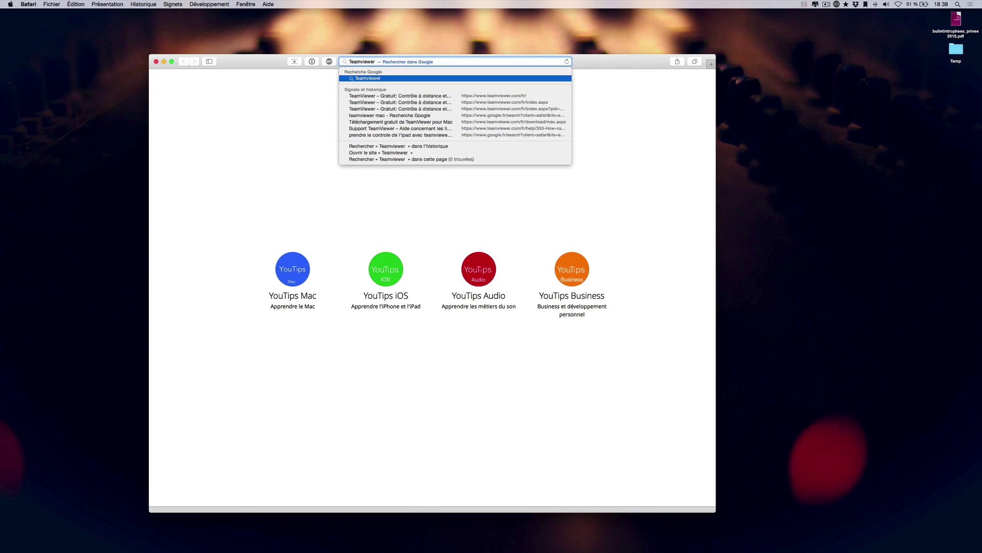
{"action": "key", "text": "Return"}
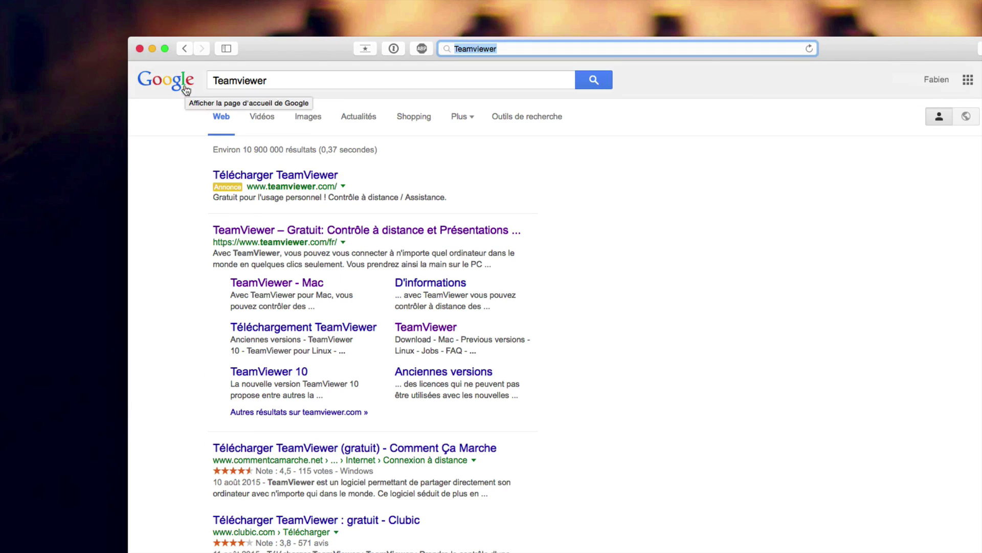
{"action": "left_click", "coordinate": [300, 233]}
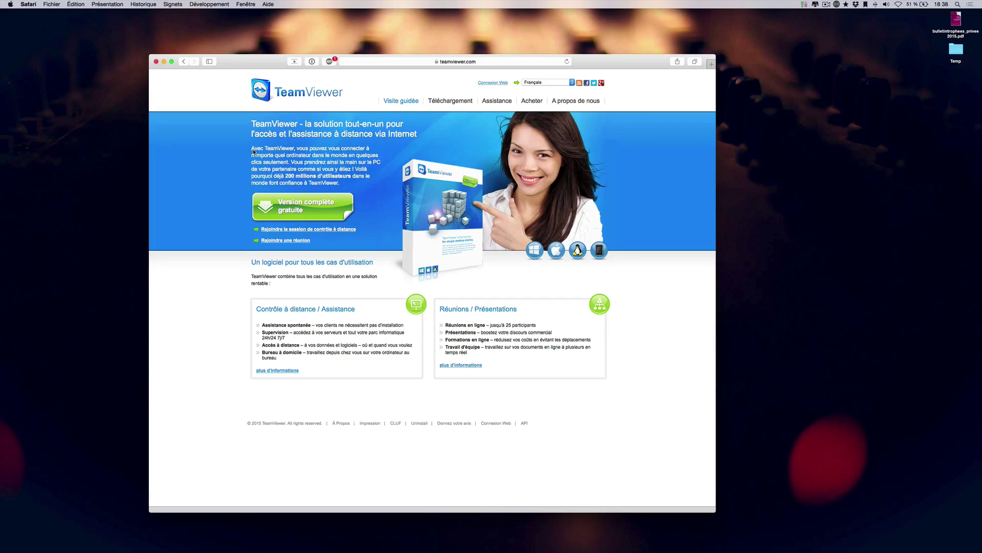
Download the full all-in-one Mac version of TeamViewer, v10.0.45862, from the site's download section.
{"action": "left_click", "coordinate": [452, 101]}
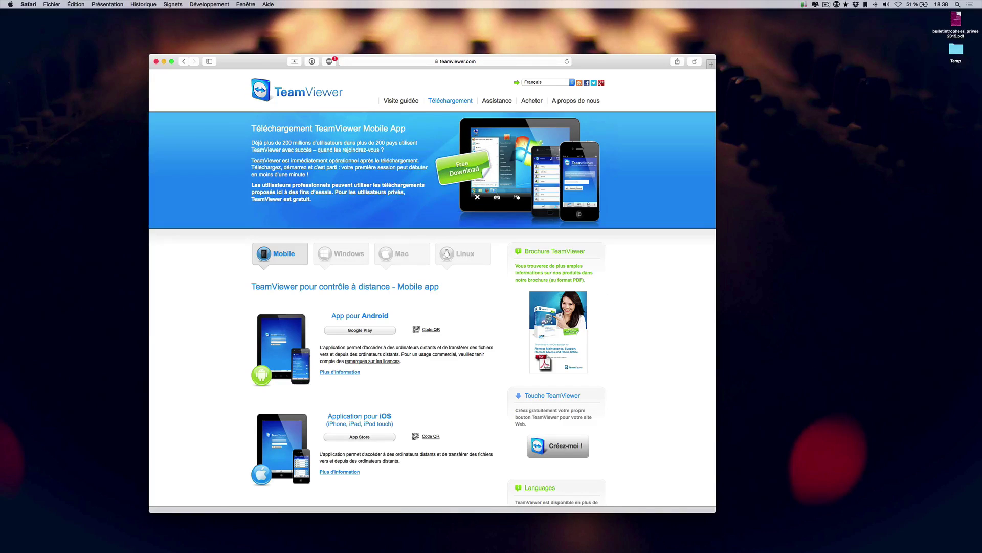
{"action": "left_click", "coordinate": [403, 259]}
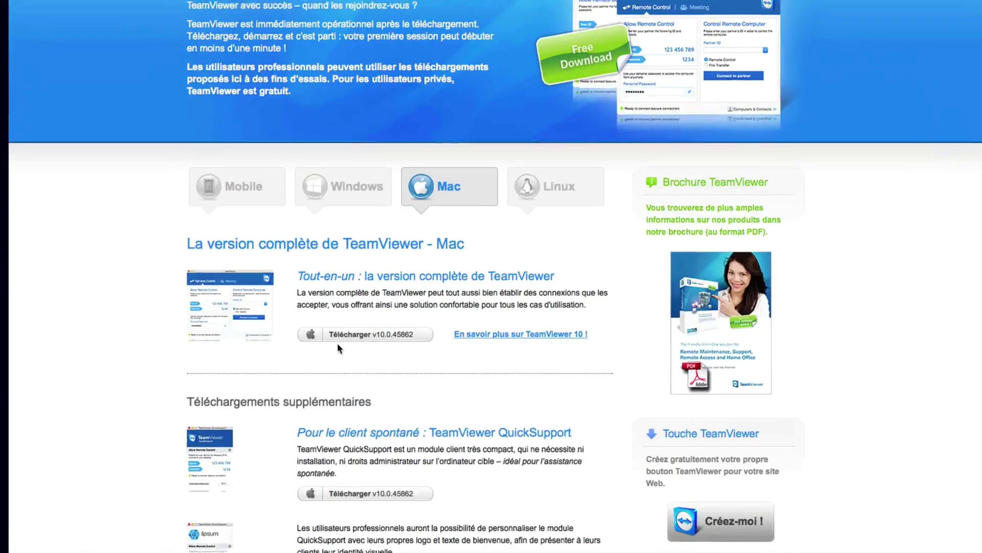
{"action": "left_click", "coordinate": [353, 336]}
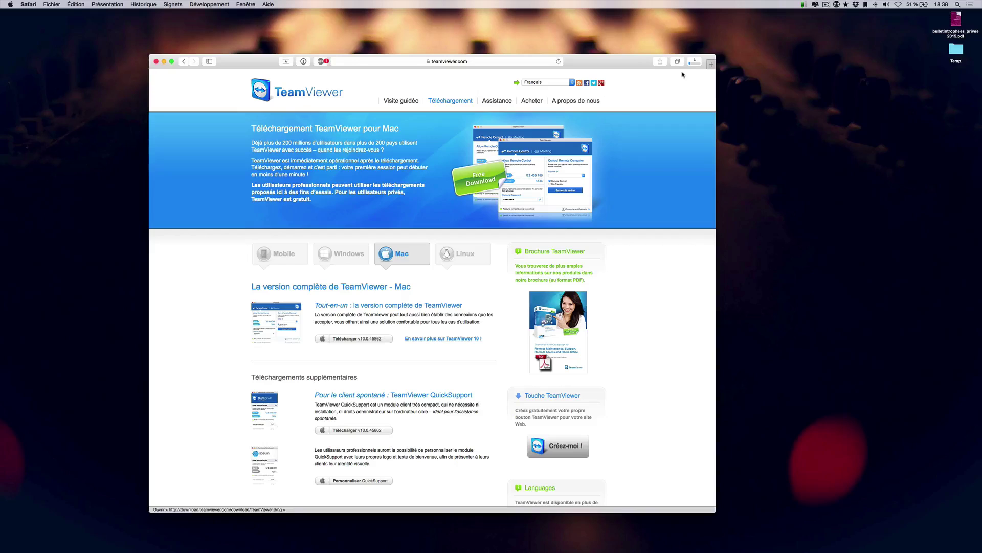
Check the progress of the TeamViewer.dmg download until it finishes.
{"action": "left_click", "coordinate": [694, 64]}
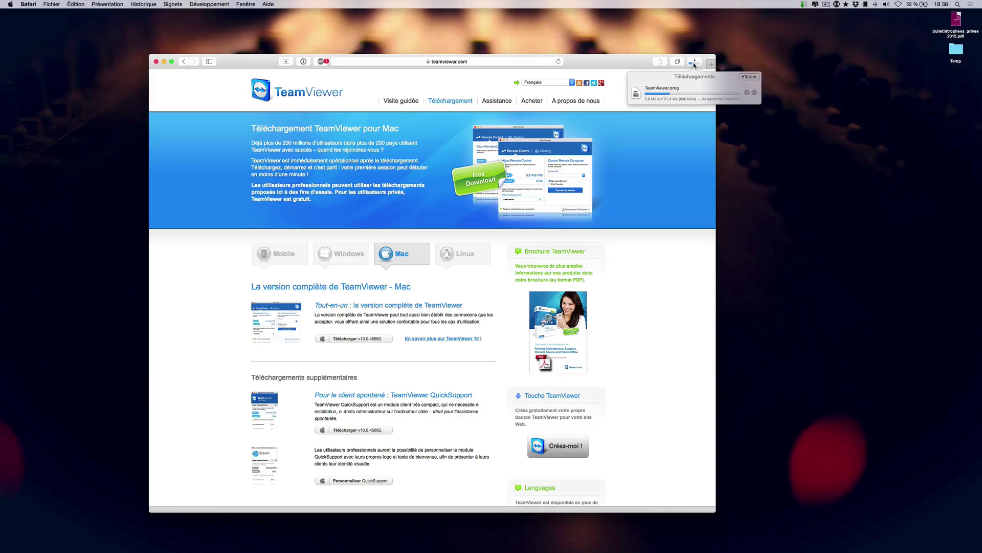
{"action": "left_click", "coordinate": [694, 65]}
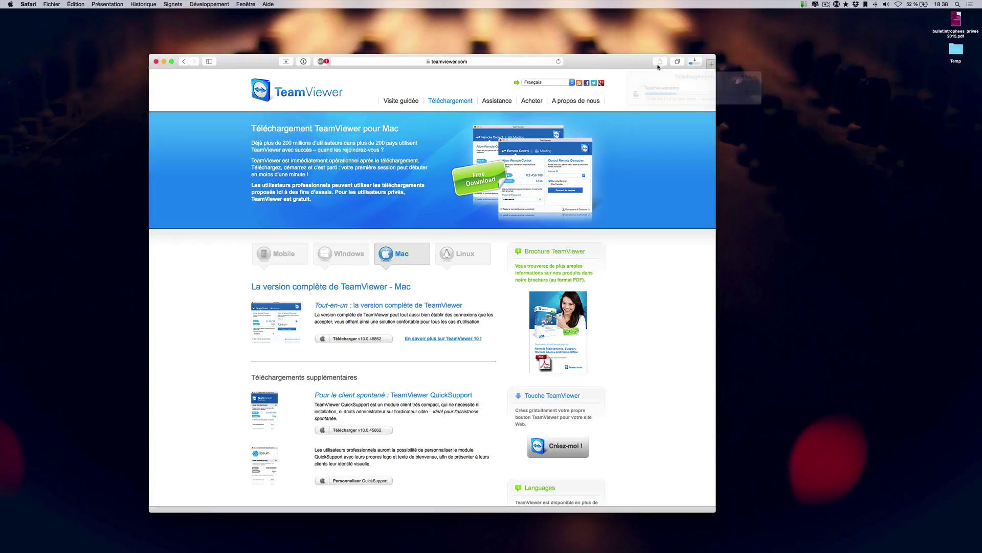
{"action": "left_click_drag", "start_coordinate": [600, 71], "coordinate": [615, 64]}
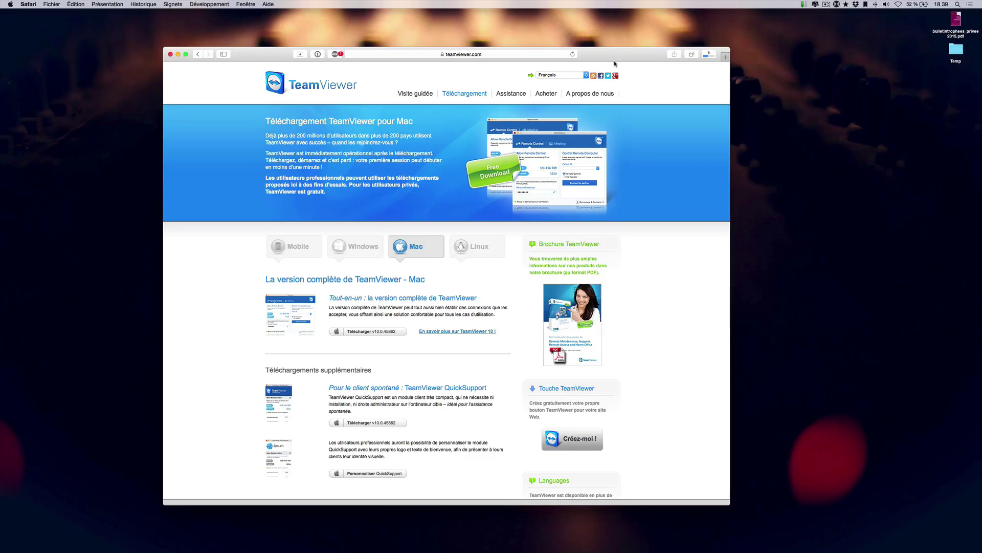
{"action": "left_click_drag", "start_coordinate": [651, 60], "coordinate": [658, 55]}
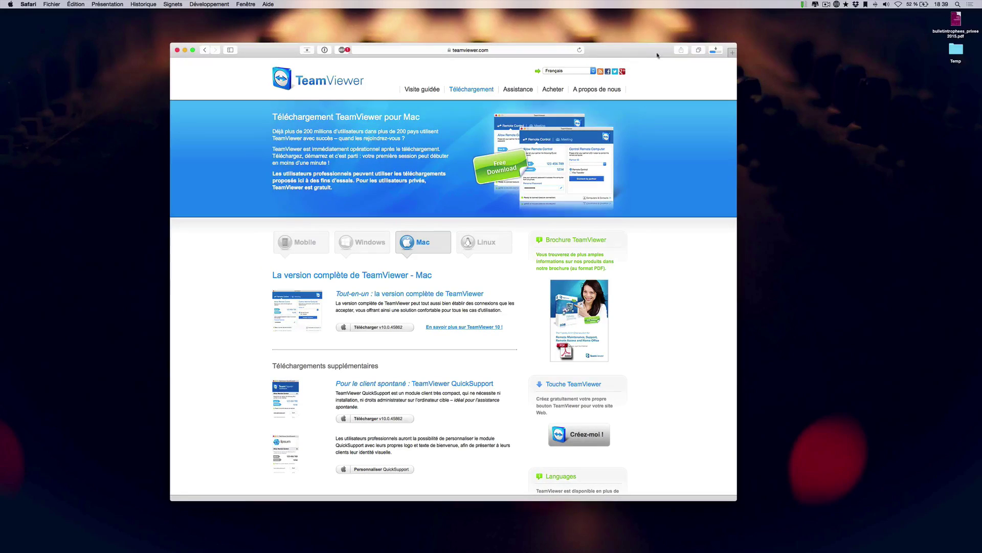
{"action": "left_click", "coordinate": [716, 51]}
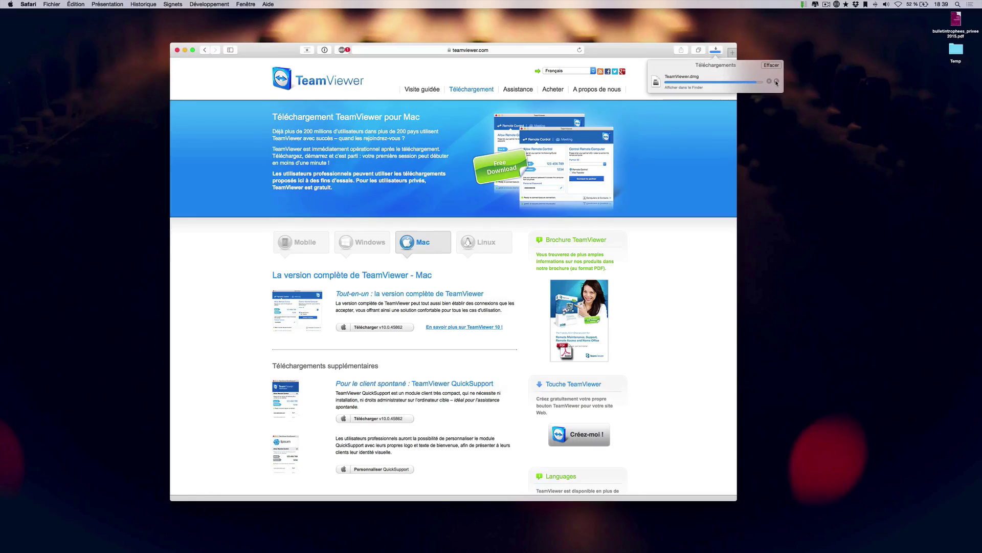
{"action": "left_click", "coordinate": [715, 51]}
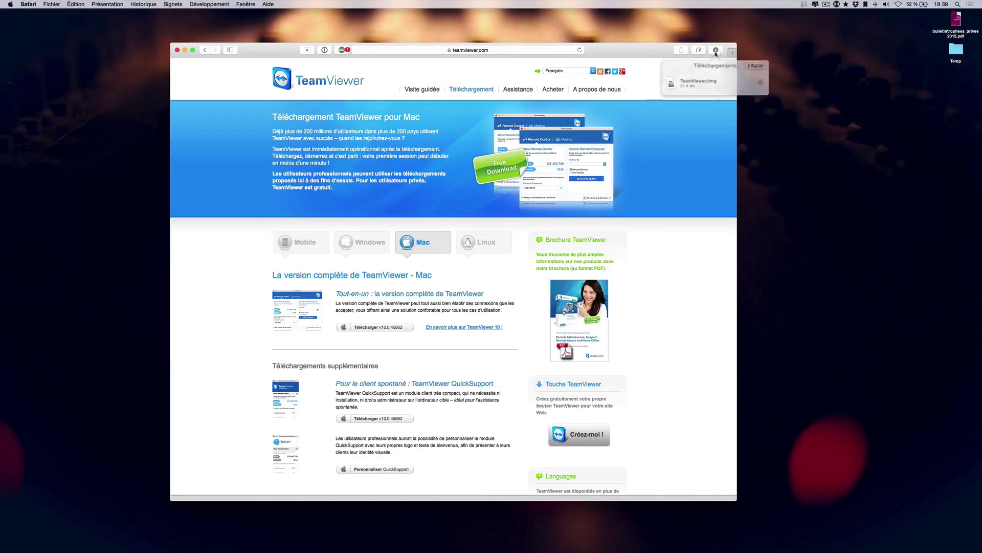
Open the downloaded TeamViewer.dmg disk image, skipping its verification.
{"action": "left_click", "coordinate": [716, 51]}
{"action": "double_click", "coordinate": [698, 83]}
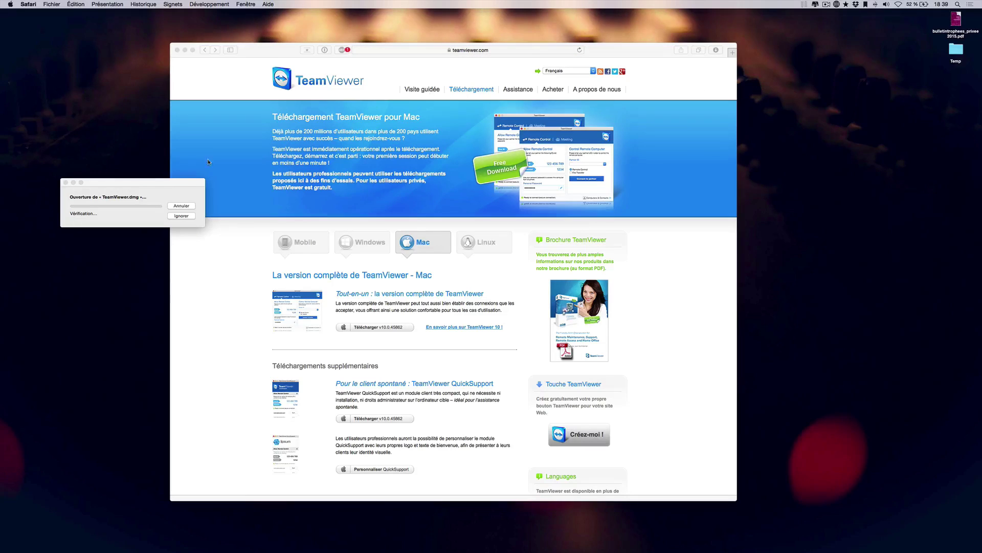
{"action": "left_click", "coordinate": [181, 215]}
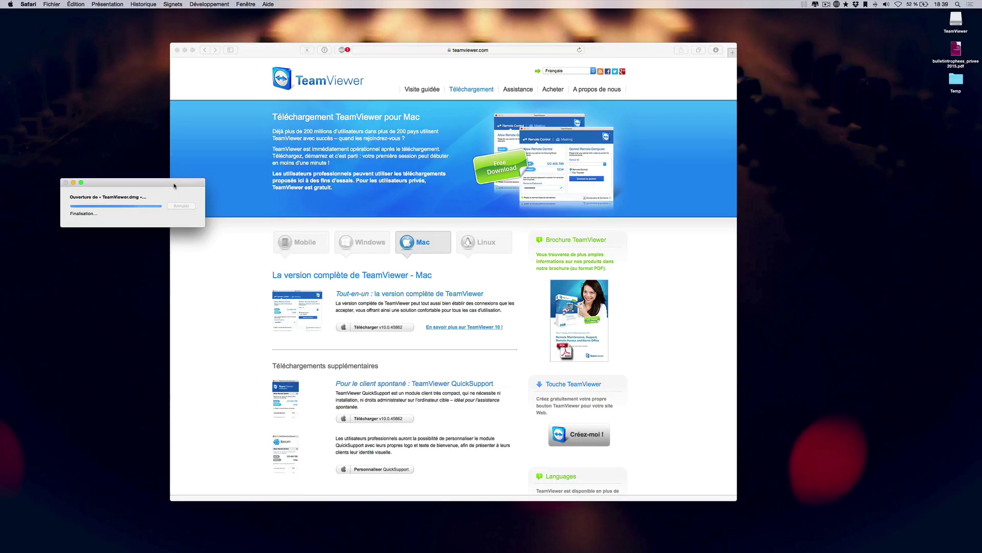
Install TeamViewer from Install TeamViewer.pkg, accepting the licence agreement and authorising the installation with the account password.
{"action": "left_click_drag", "start_coordinate": [789, 99], "coordinate": [441, 98]}
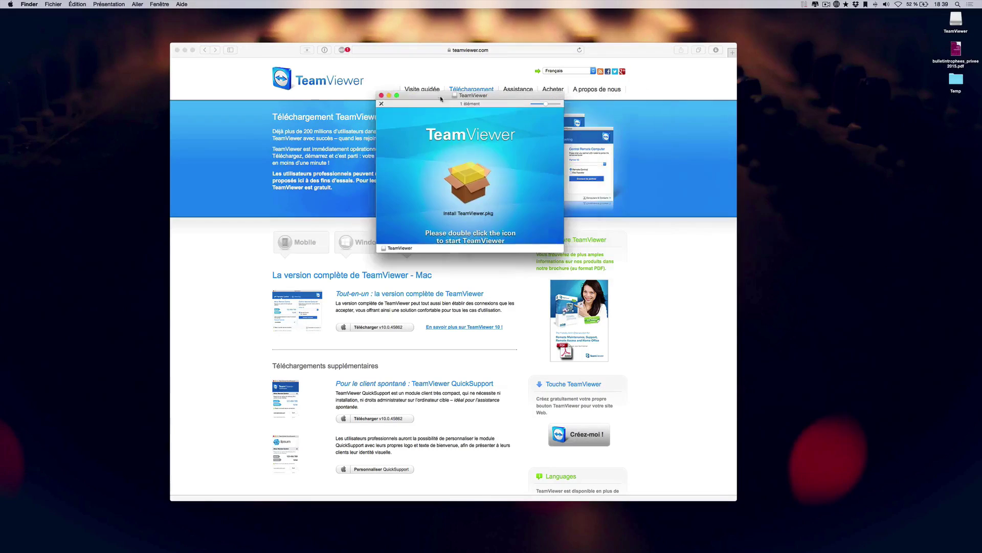
{"action": "double_click", "coordinate": [475, 183]}
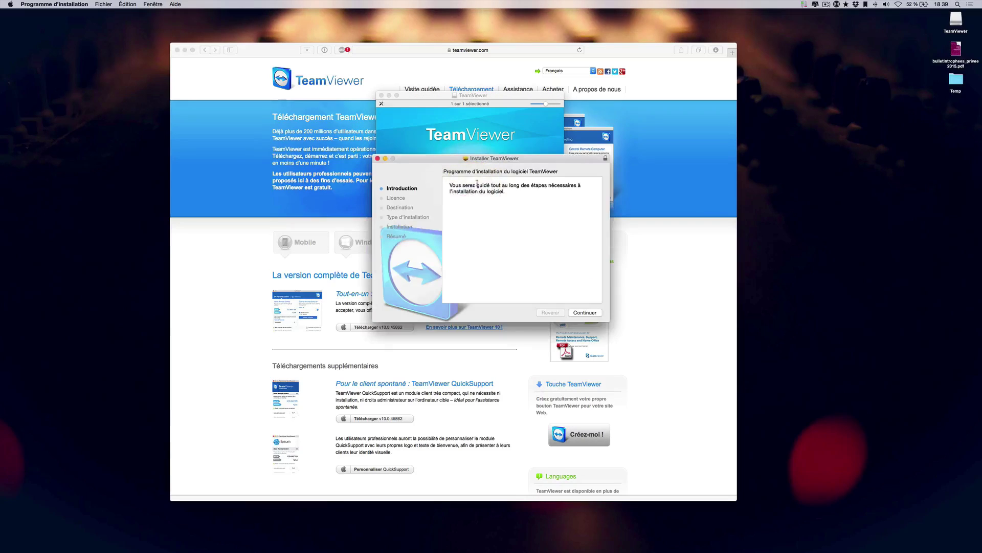
{"action": "left_click", "coordinate": [585, 312]}
{"action": "left_click", "coordinate": [586, 312]}
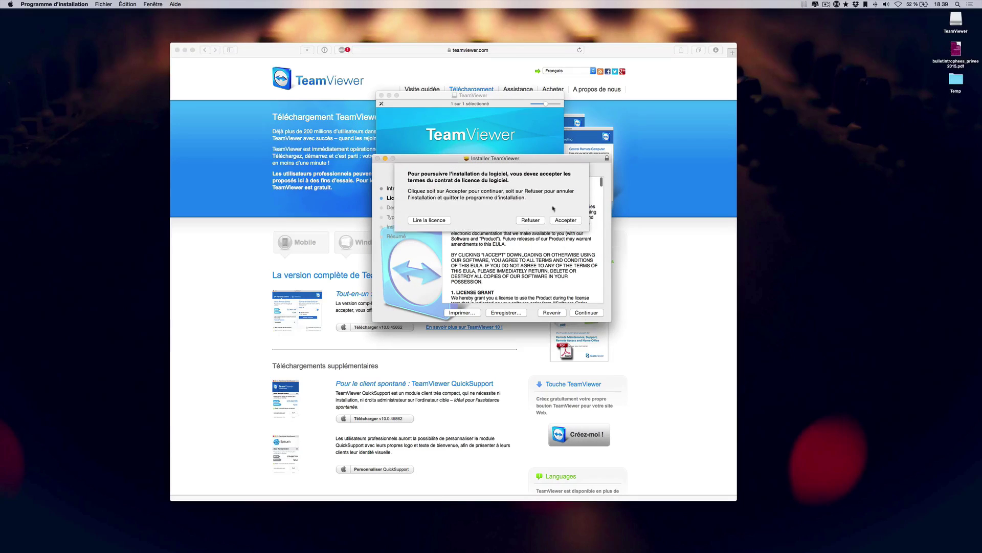
{"action": "left_click", "coordinate": [559, 220]}
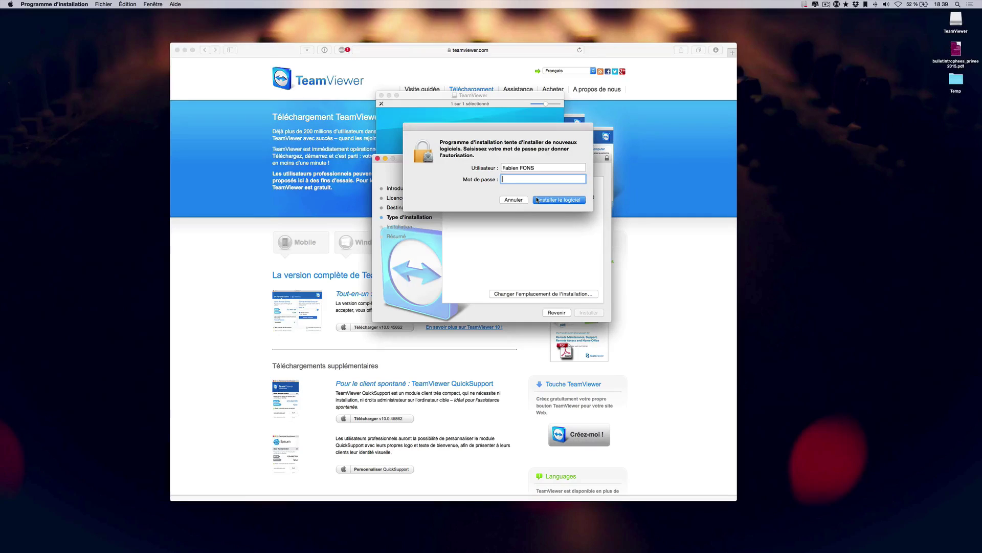
{"action": "key", "text": "Return"}
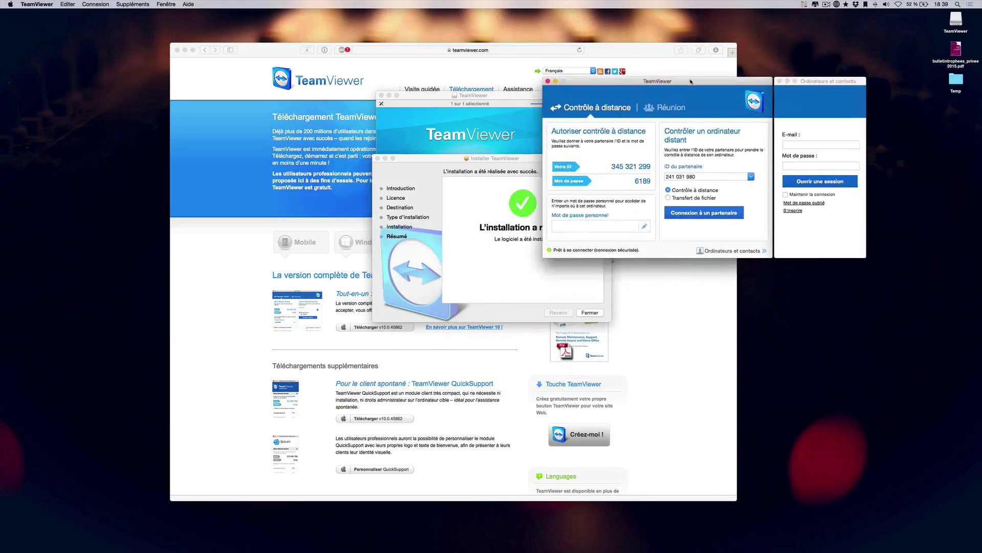
Close the finished installer, the disk image window and the browser window, keeping only TeamViewer open.
{"action": "left_click", "coordinate": [589, 313]}
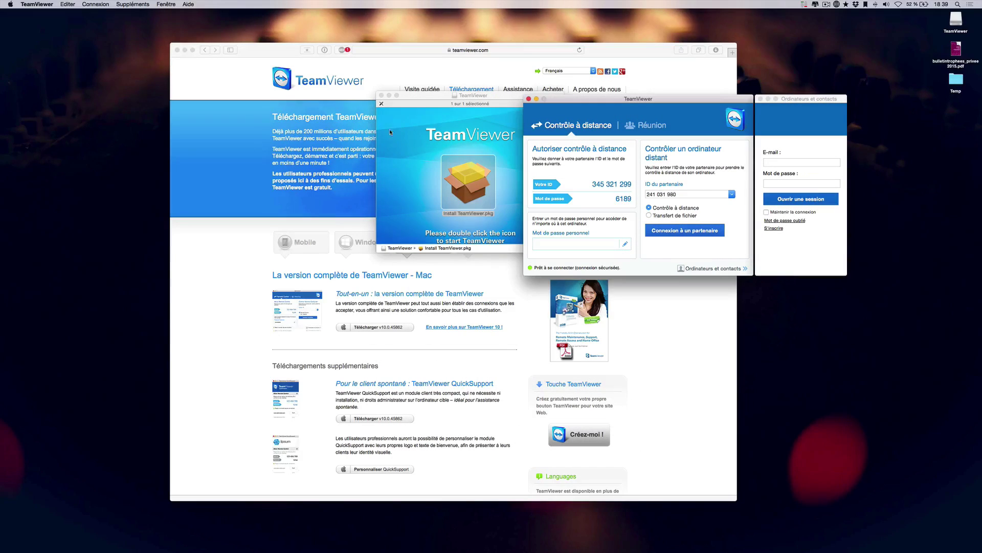
{"action": "left_click", "coordinate": [380, 96]}
{"action": "mouse_move", "coordinate": [790, 548]}
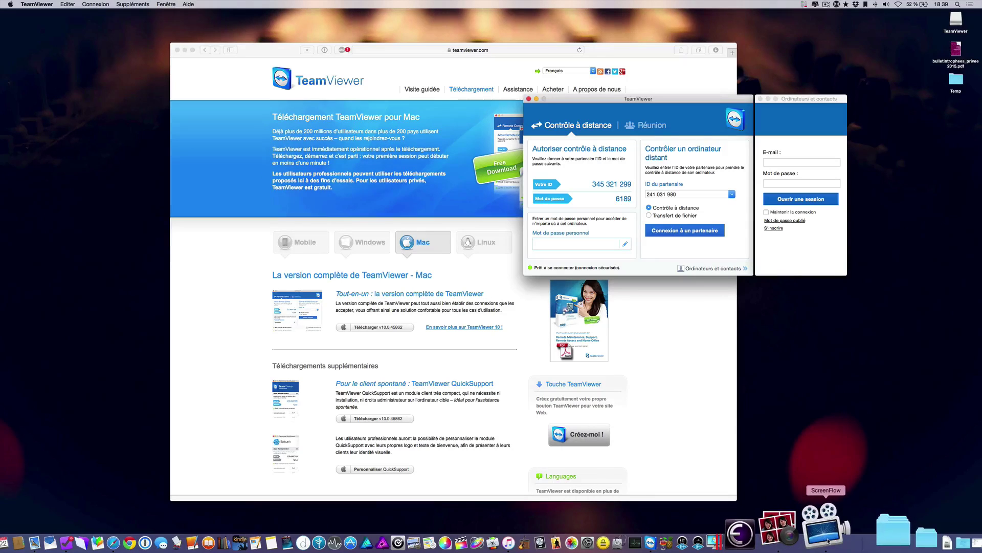
{"action": "left_click_drag", "start_coordinate": [668, 96], "coordinate": [517, 106]}
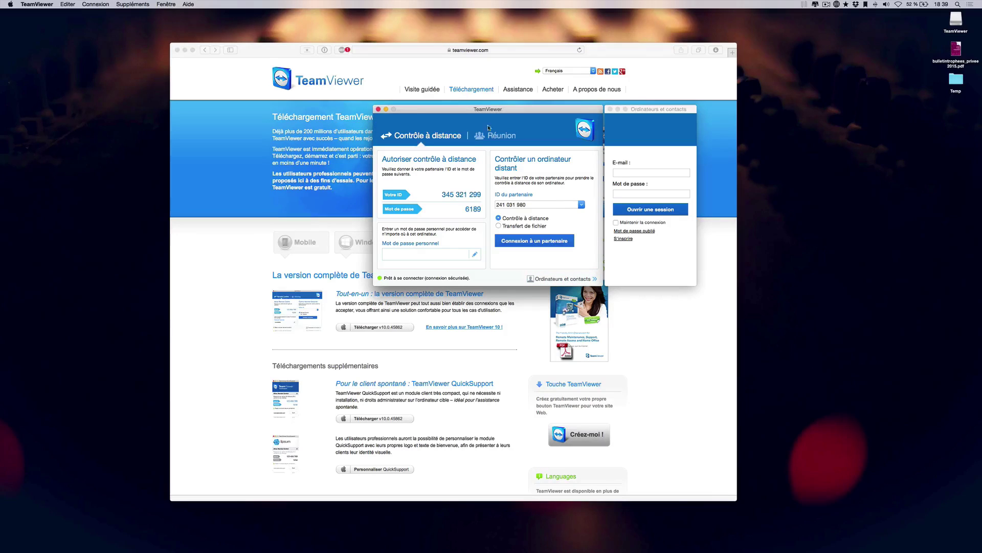
{"action": "left_click_drag", "start_coordinate": [515, 113], "coordinate": [501, 133]}
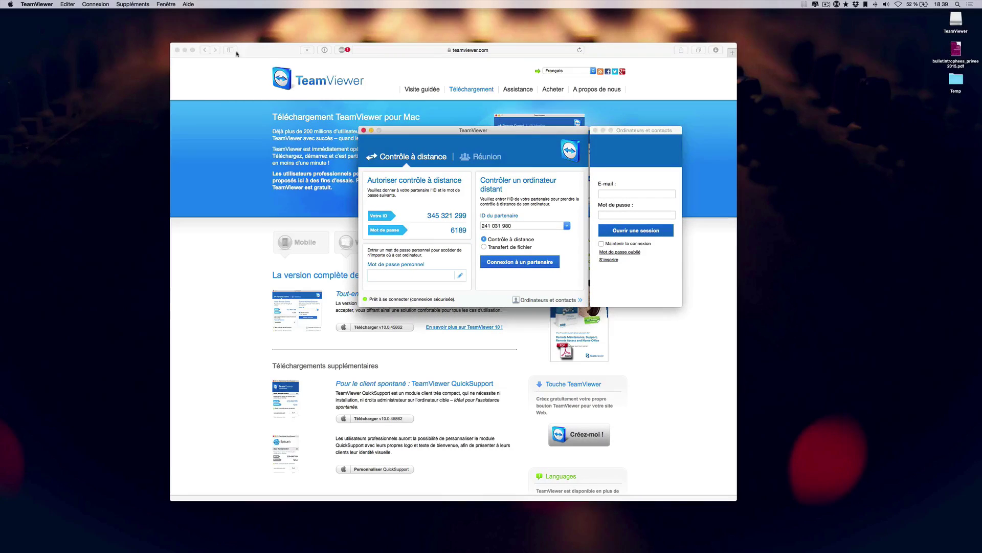
{"action": "left_click", "coordinate": [177, 50]}
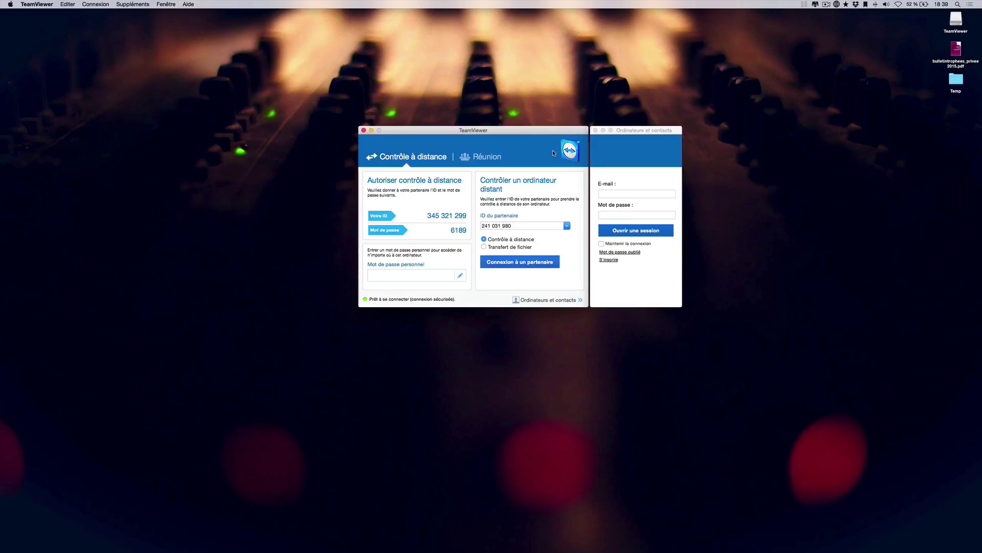
Quit TeamViewer and remove its icon from the Dock.
{"action": "left_click_drag", "start_coordinate": [553, 152], "coordinate": [479, 145]}
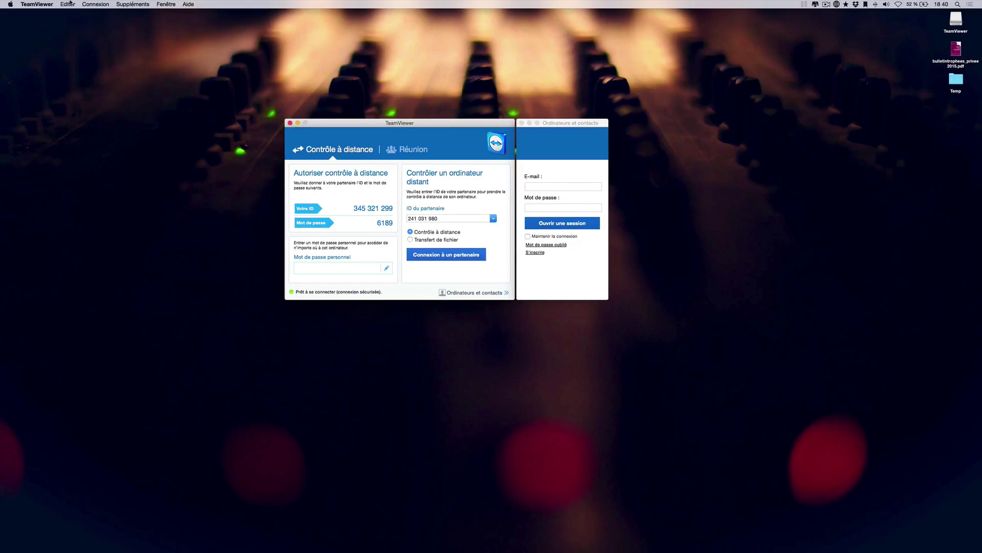
{"action": "left_click", "coordinate": [37, 4]}
{"action": "left_click", "coordinate": [41, 76]}
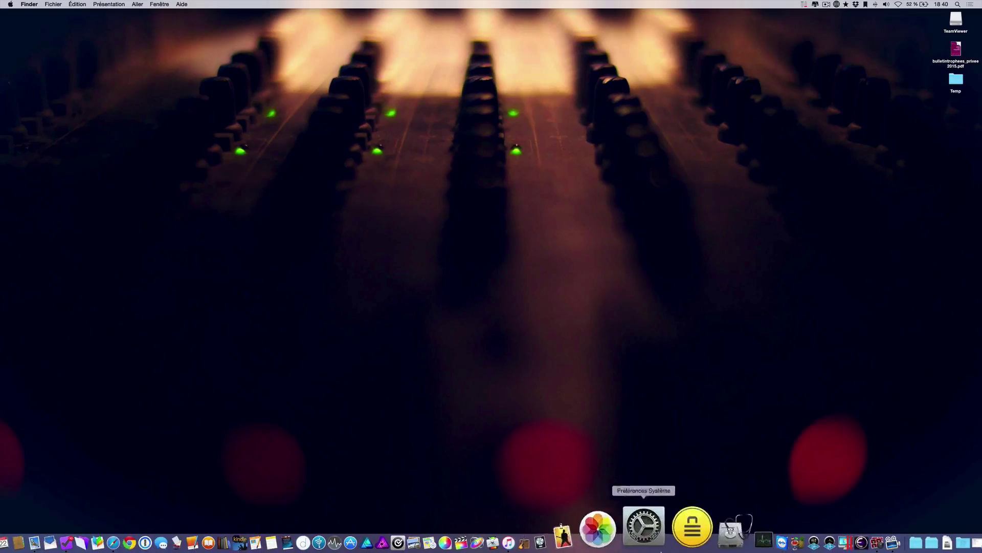
{"action": "left_click_drag", "start_coordinate": [702, 527], "coordinate": [700, 152]}
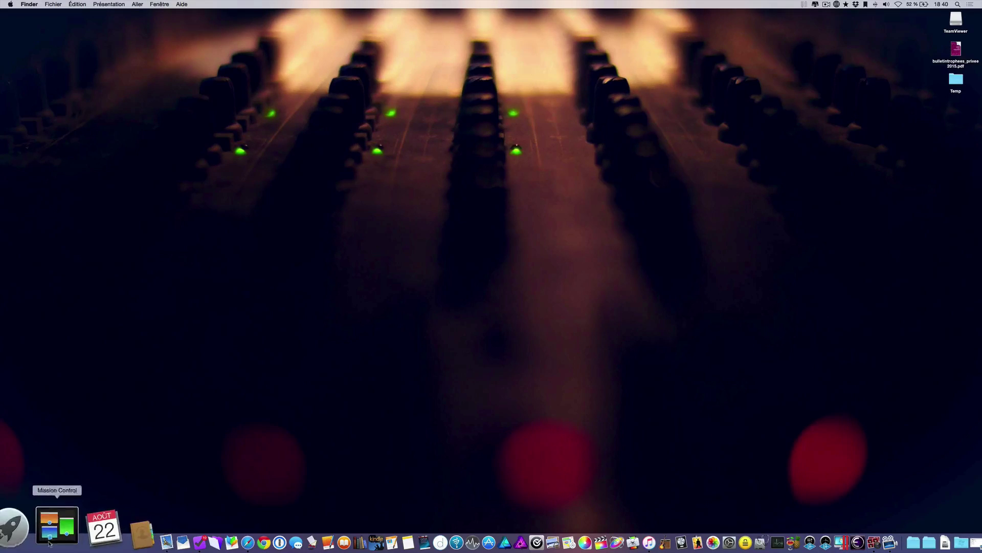
Add TeamViewer.app from the Applications folder to the Dock and launch it from there.
{"action": "left_click", "coordinate": [15, 532]}
{"action": "left_click", "coordinate": [360, 190]}
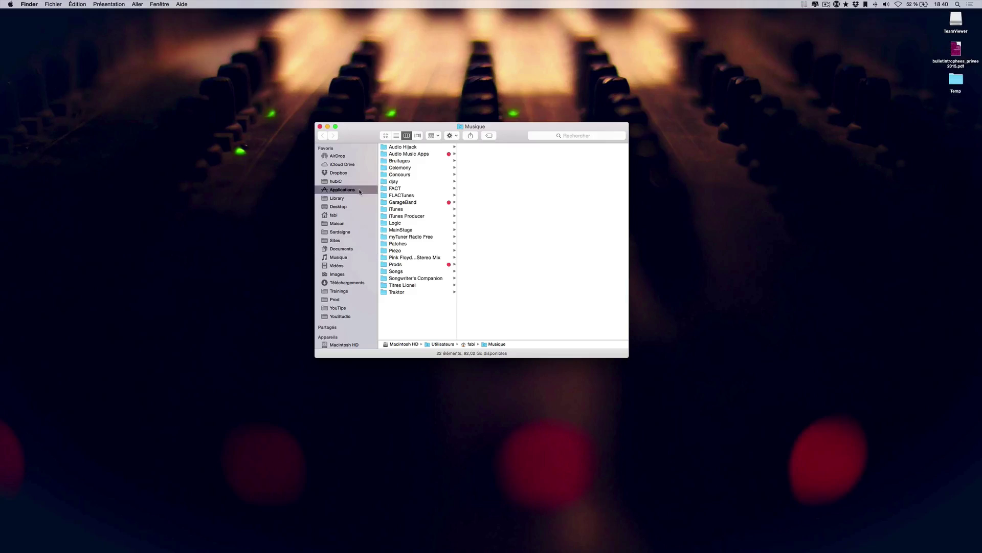
{"action": "type", "text": "t"}
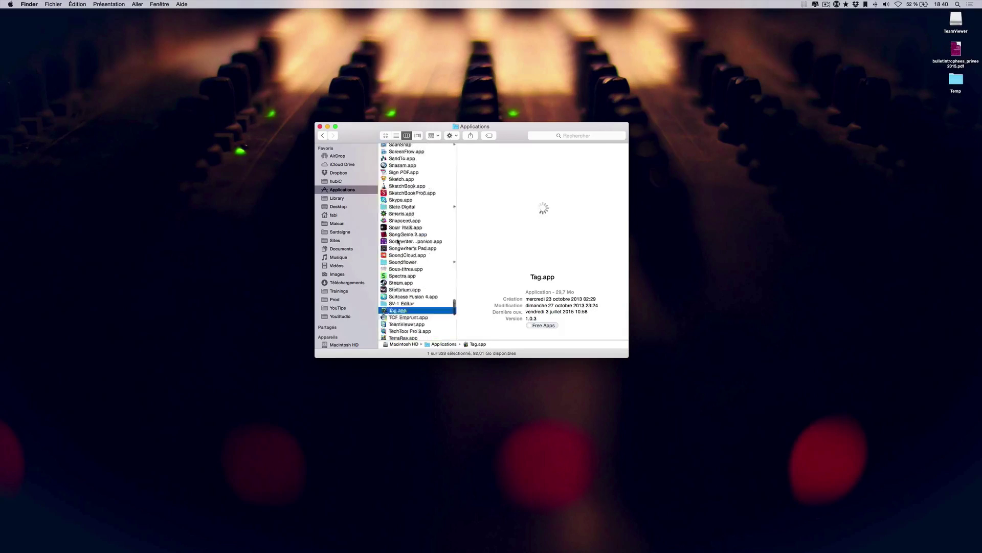
{"action": "scroll", "coordinate": [398, 242], "scroll_direction": "down", "scroll_amount": 5}
{"action": "left_click", "coordinate": [402, 177]}
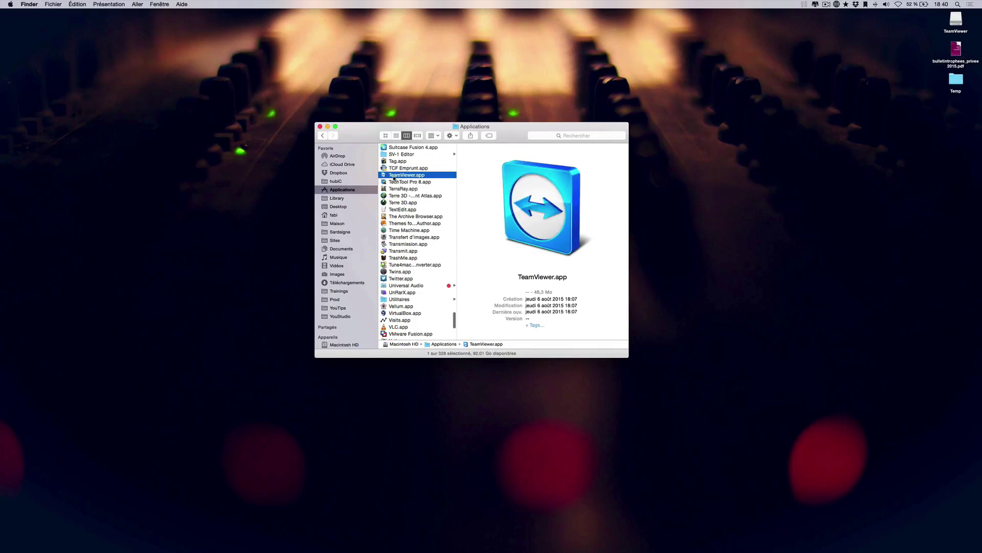
{"action": "left_click_drag", "start_coordinate": [394, 178], "coordinate": [764, 549]}
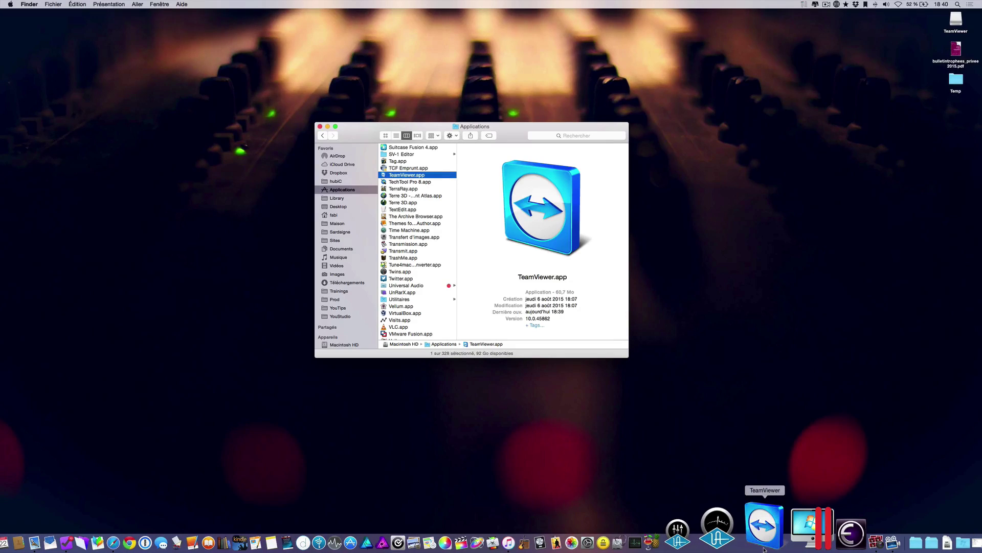
{"action": "left_click", "coordinate": [764, 543]}
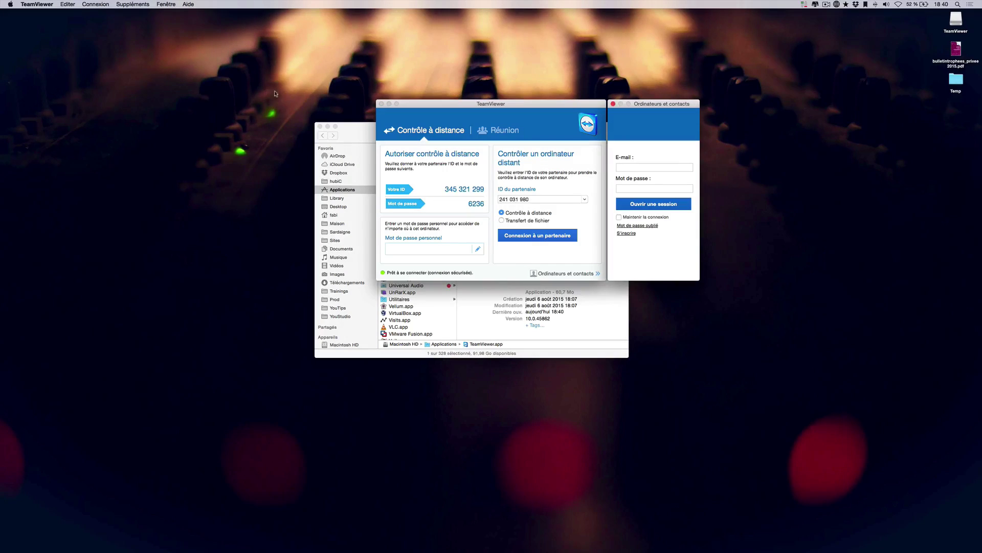
{"action": "left_click_drag", "start_coordinate": [429, 108], "coordinate": [401, 106]}
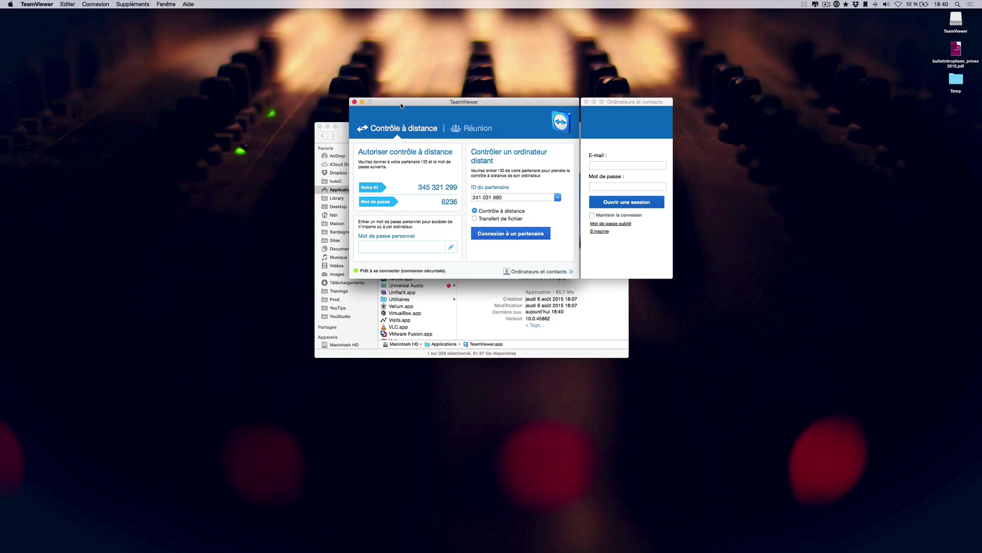
Close the Finder window behind TeamViewer and reposition the TeamViewer window on the desktop.
{"action": "left_click", "coordinate": [321, 127]}
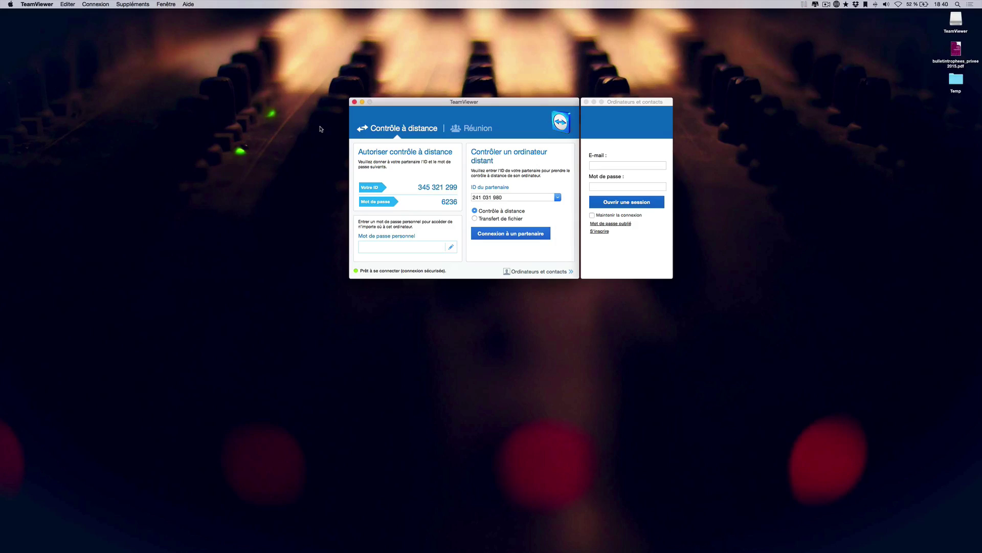
{"action": "left_click_drag", "start_coordinate": [413, 105], "coordinate": [347, 165]}
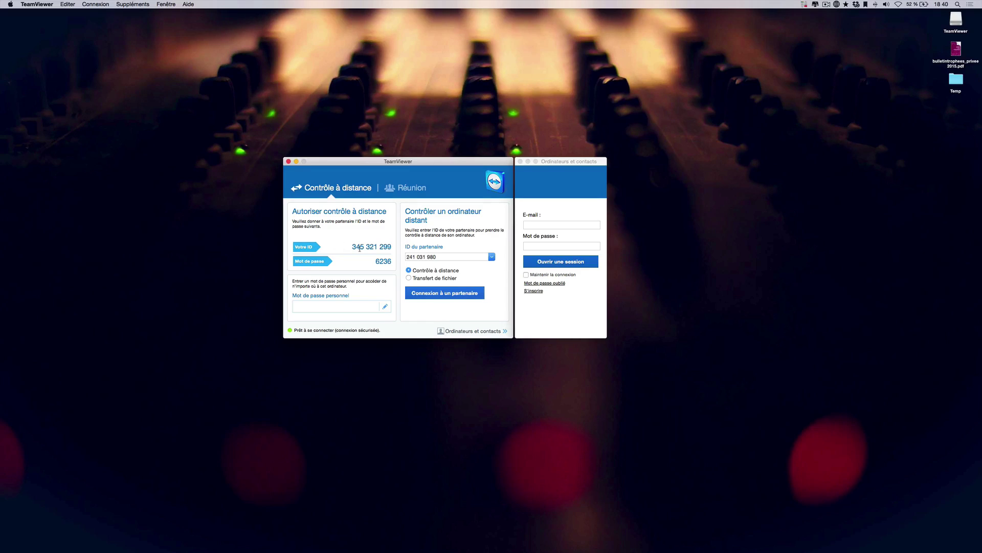
{"action": "left_click_drag", "start_coordinate": [401, 162], "coordinate": [419, 131]}
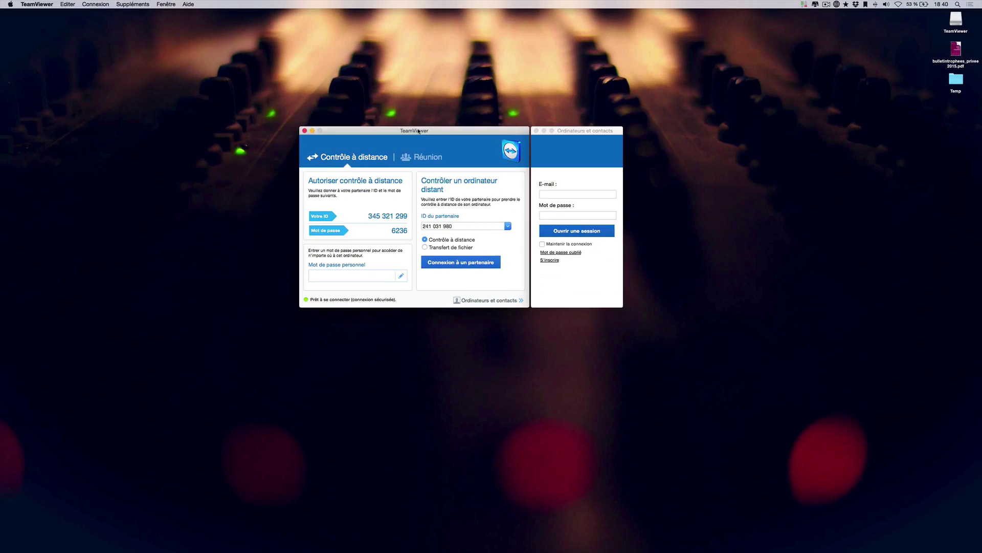
Connect to the partner computer in remote control mode using its partner ID and enter the partner's TeamViewer password.
{"action": "left_click_drag", "start_coordinate": [368, 216], "coordinate": [412, 216]}
{"action": "triple_click", "coordinate": [462, 225]}
{"action": "left_click", "coordinate": [453, 263]}
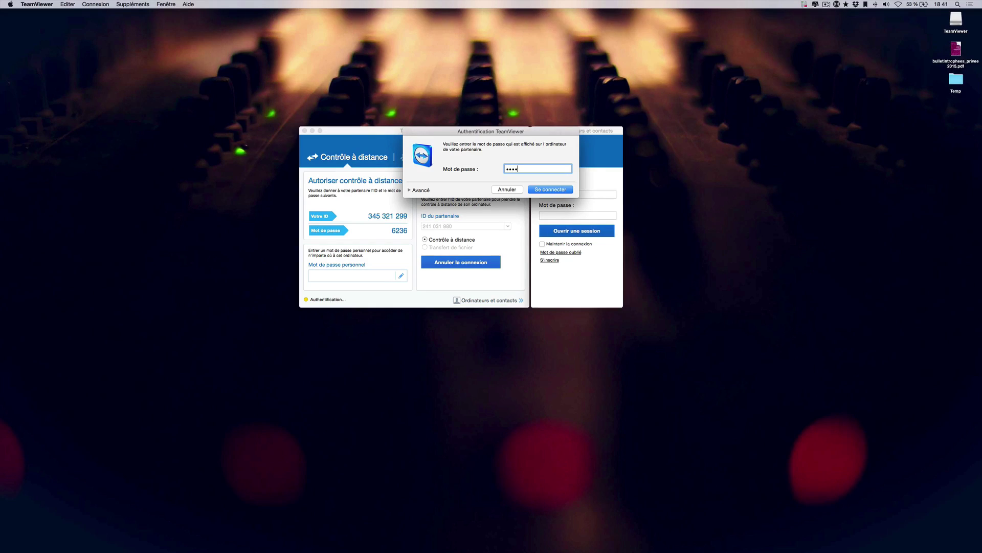
{"action": "type", "text": "•"}
{"action": "left_click", "coordinate": [550, 190]}
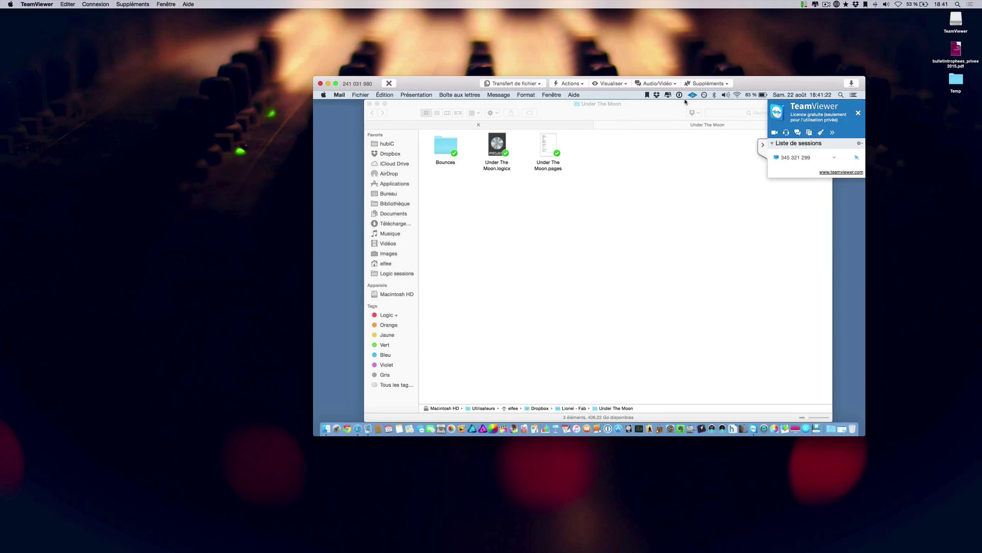
Reposition the remote session window on the local desktop, clear of the area where the TeamViewer session panel opens.
{"action": "left_click_drag", "start_coordinate": [754, 86], "coordinate": [595, 85]}
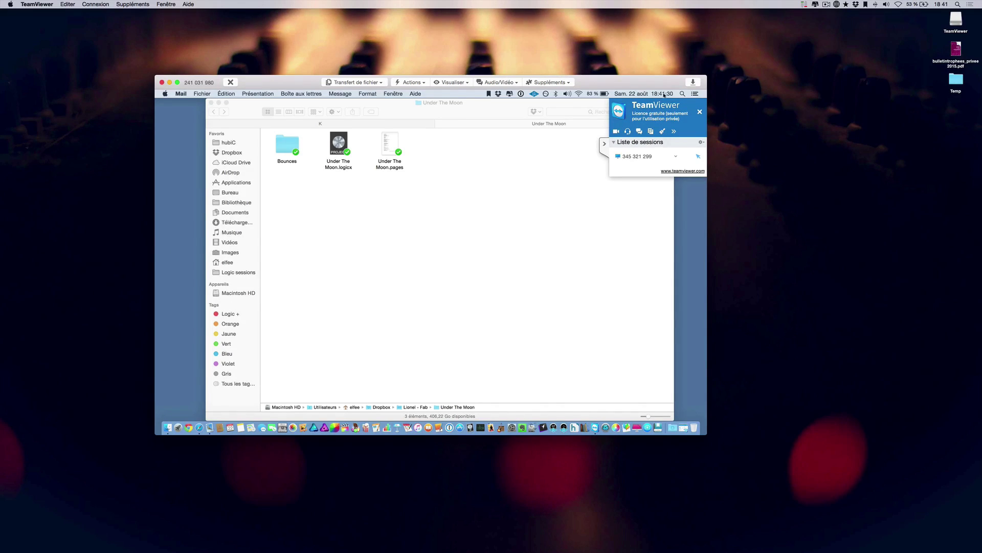
{"action": "mouse_move", "coordinate": [665, 84]}
{"action": "left_mouse_down"}
{"action": "mouse_move", "coordinate": [665, 64]}
{"action": "mouse_move", "coordinate": [666, 76]}
{"action": "left_mouse_up"}
{"action": "mouse_move", "coordinate": [891, 550]}
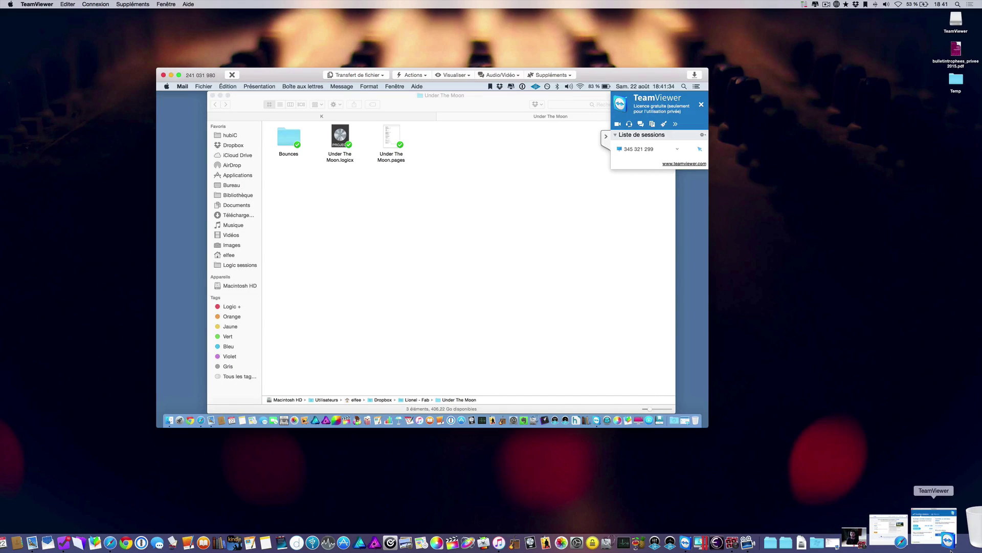
{"action": "left_click", "coordinate": [951, 549]}
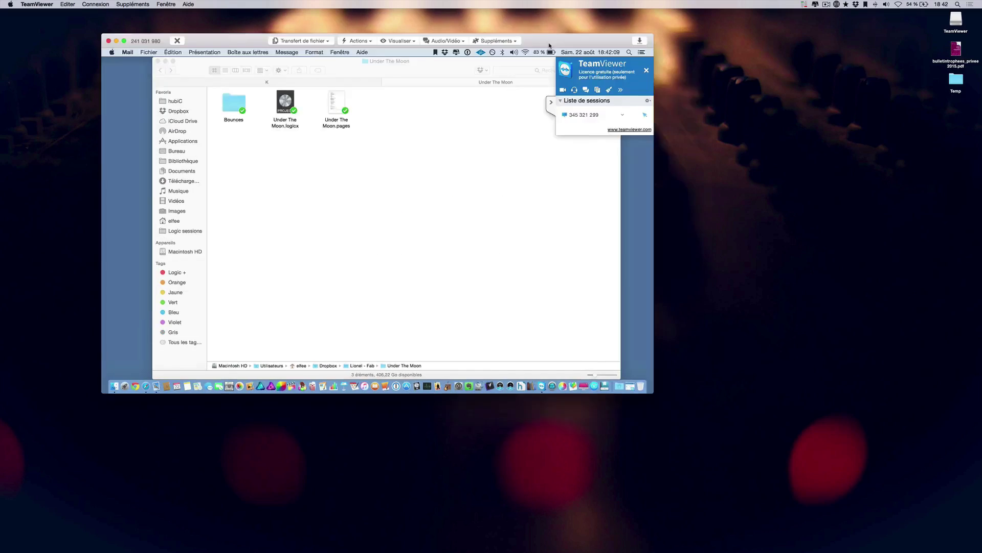
{"action": "left_click_drag", "start_coordinate": [550, 45], "coordinate": [592, 82]}
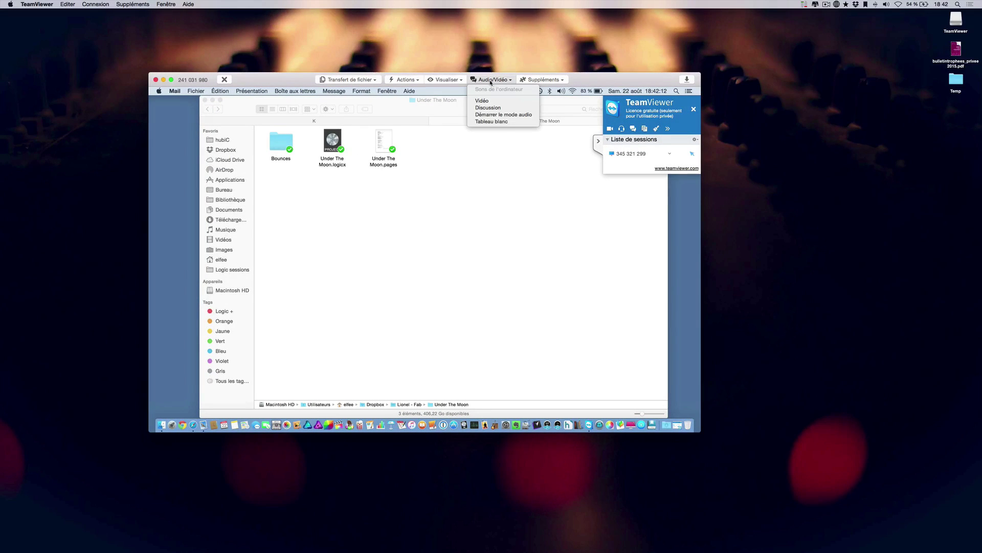
Start audio mode for the remote session, unmute the local microphone and return to the session window.
{"action": "left_click", "coordinate": [493, 115]}
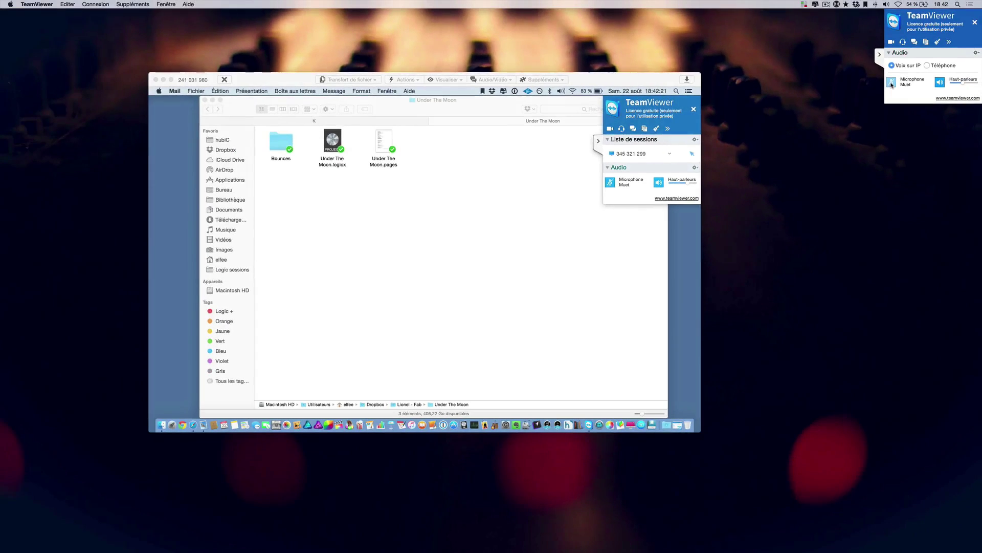
{"action": "left_click", "coordinate": [891, 82]}
{"action": "left_click", "coordinate": [605, 85]}
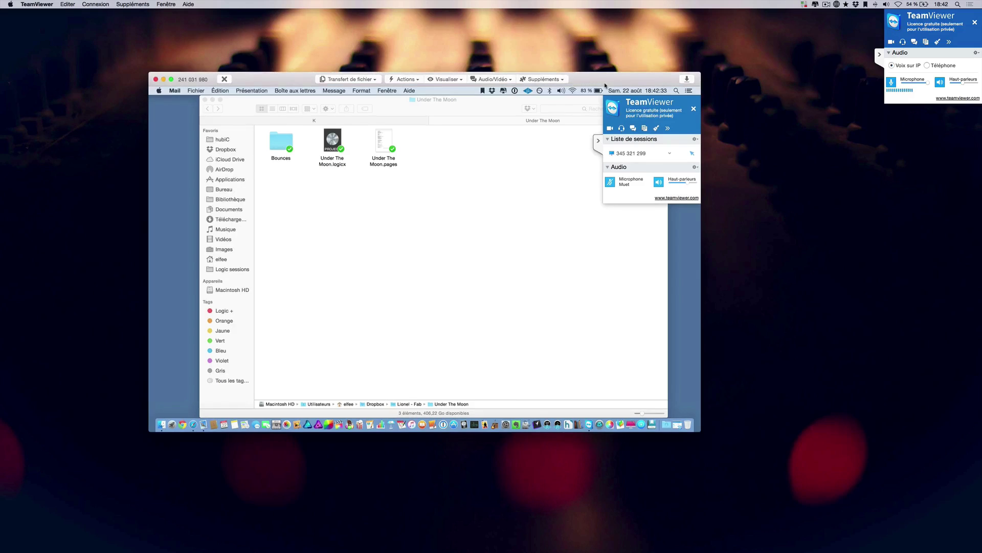
Move the Under The Moon Finder window on the remote Mac and close it.
{"action": "left_click", "coordinate": [242, 108]}
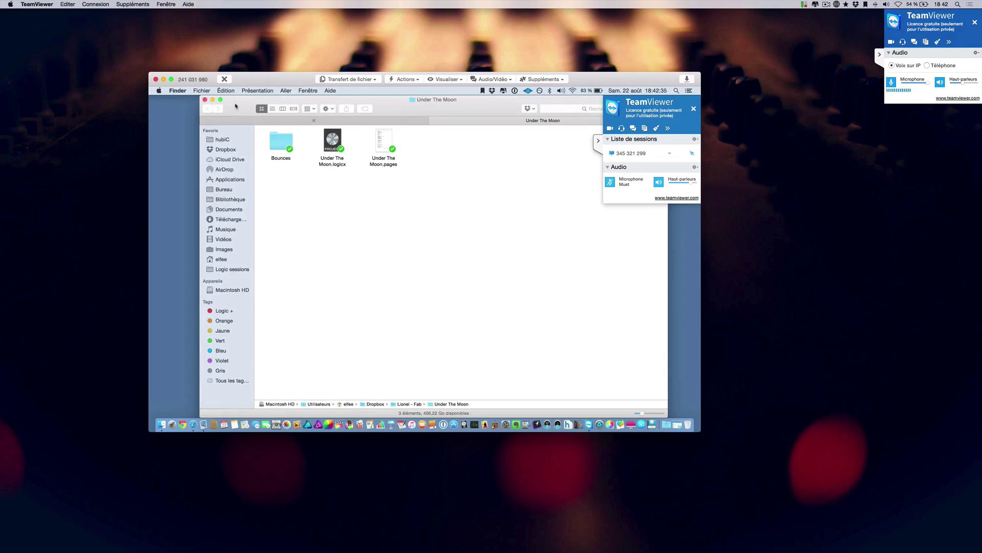
{"action": "left_click_drag", "start_coordinate": [242, 108], "coordinate": [204, 105]}
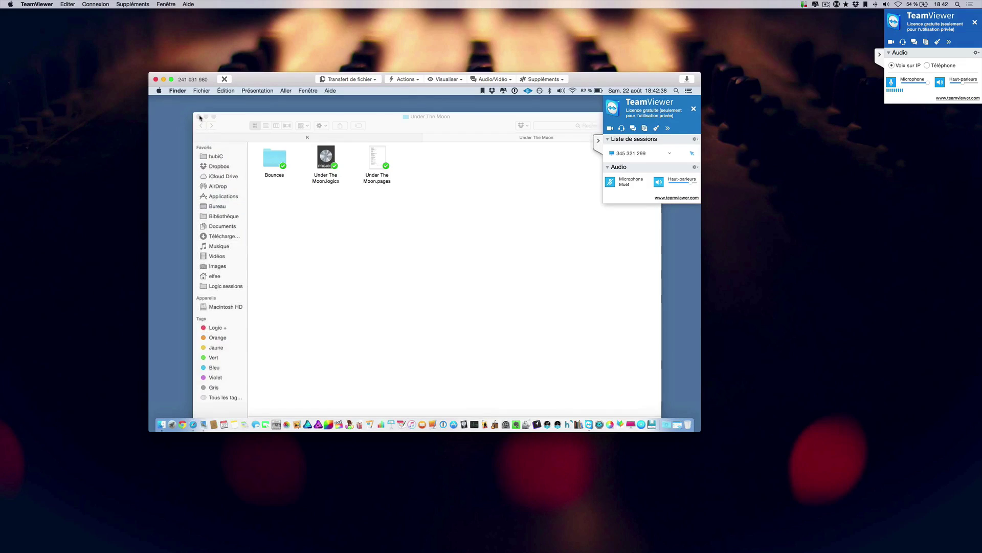
{"action": "left_click", "coordinate": [198, 117]}
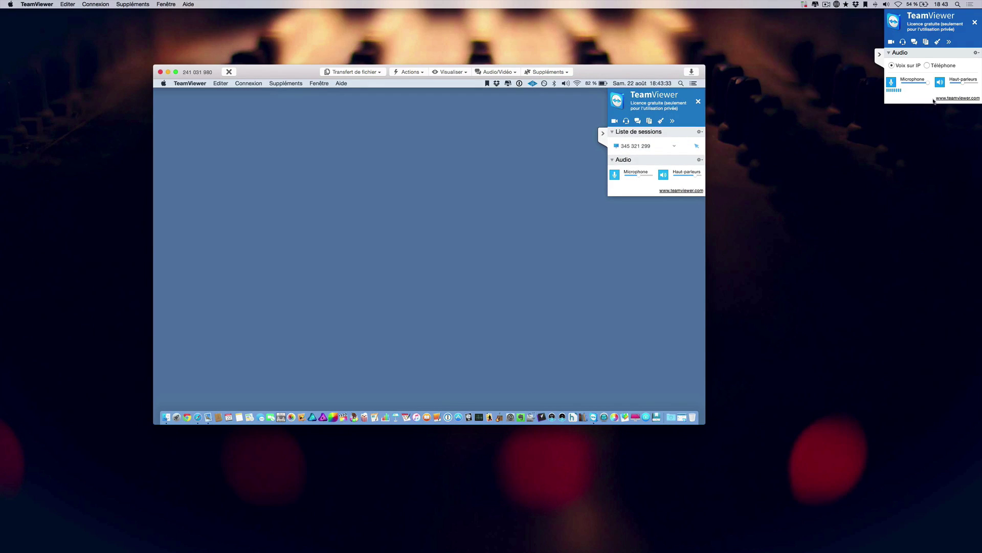
Start video in the session, sharing the local webcam and enabling the remote computer's webcam.
{"action": "left_click", "coordinate": [891, 42]}
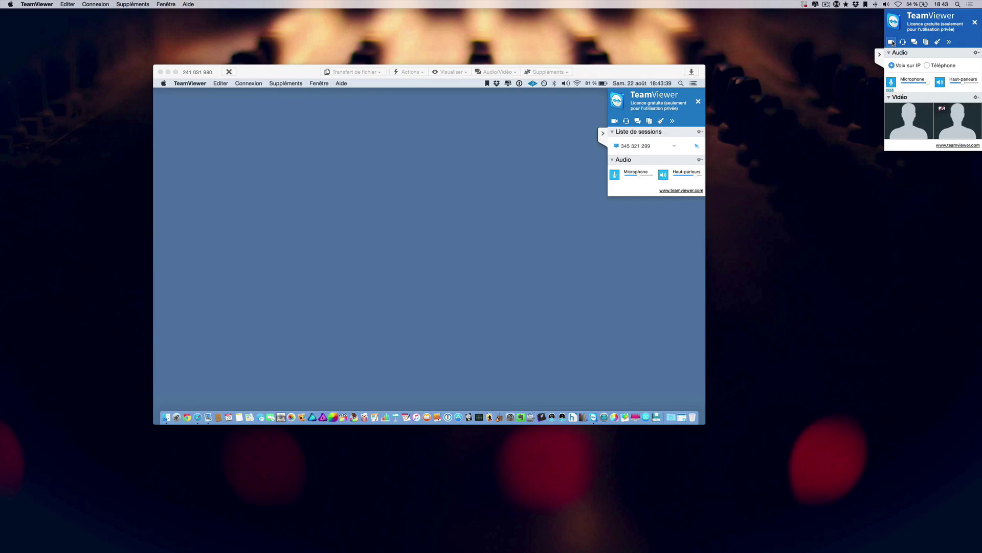
{"action": "left_click", "coordinate": [943, 110]}
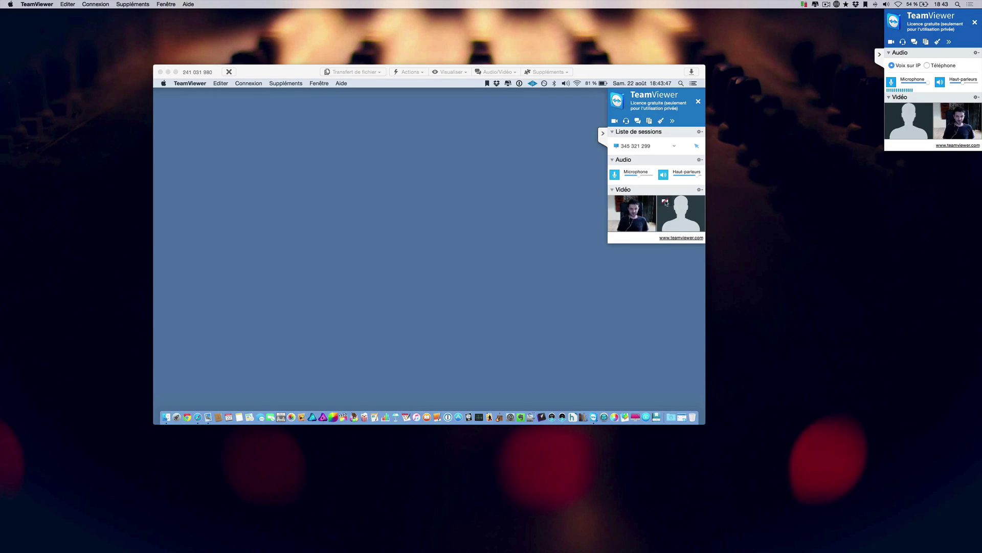
{"action": "left_click", "coordinate": [666, 203]}
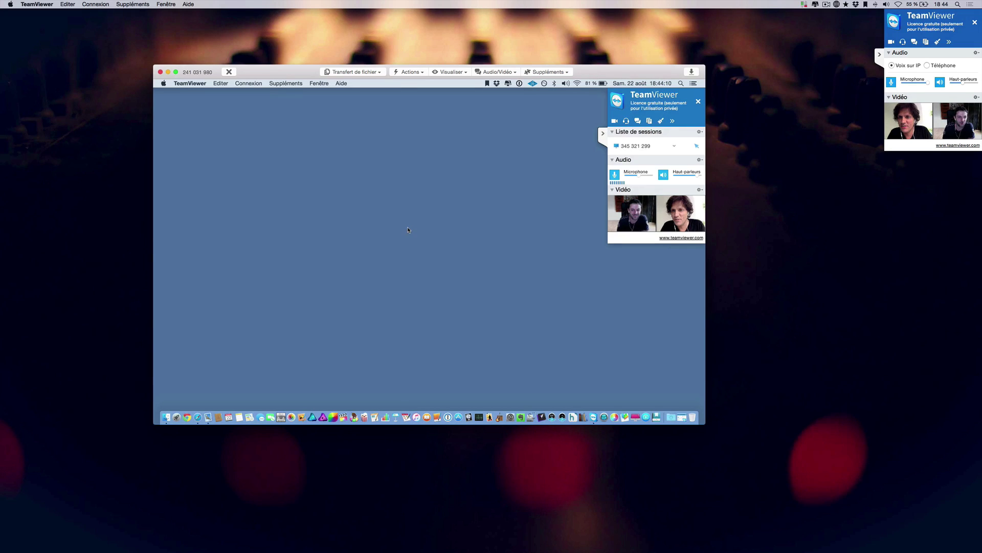
Open Safari and System Preferences on the remote Mac to demonstrate remote control, and quit both applications.
{"action": "left_click", "coordinate": [198, 418]}
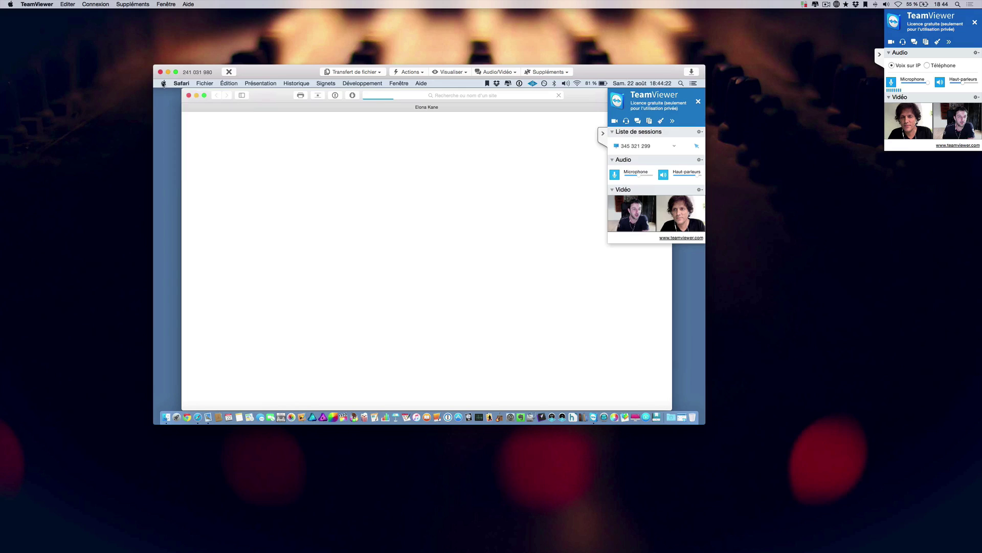
{"action": "left_click", "coordinate": [163, 83]}
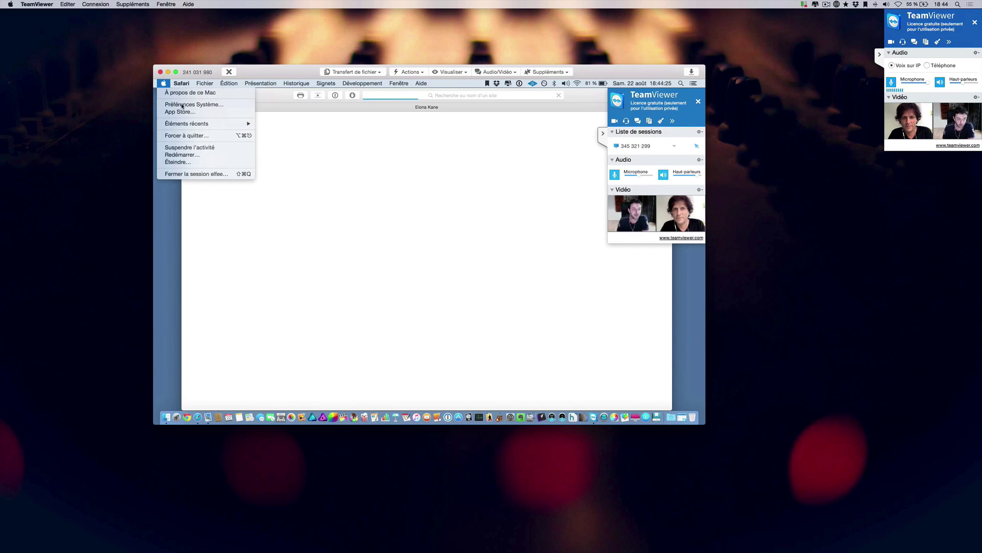
{"action": "left_click", "coordinate": [187, 105]}
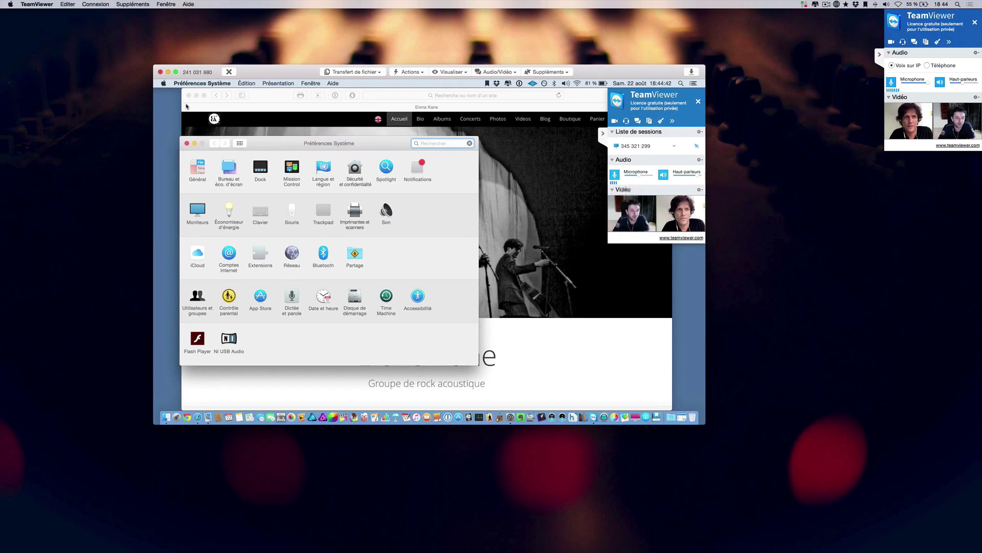
{"action": "left_click", "coordinate": [186, 106]}
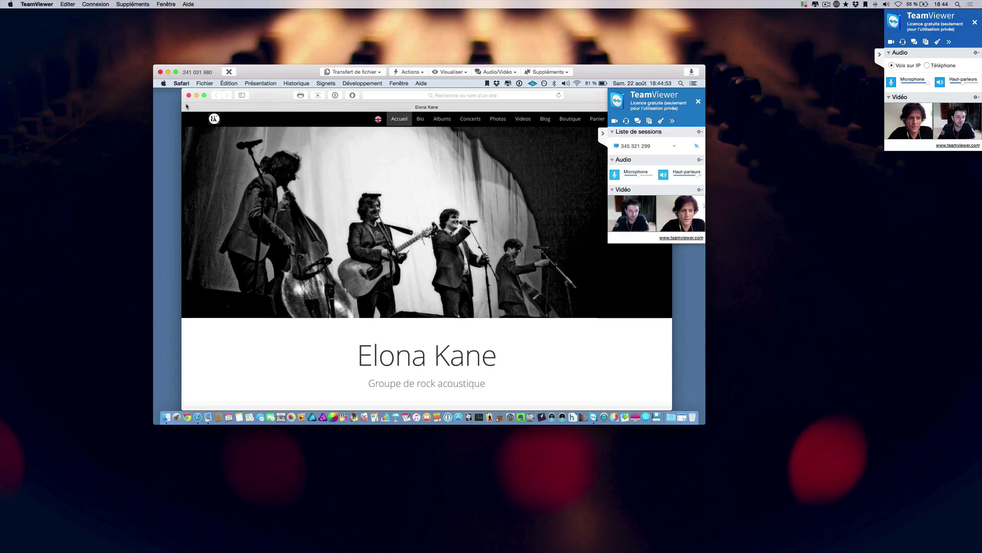
{"action": "key", "text": "super+q"}
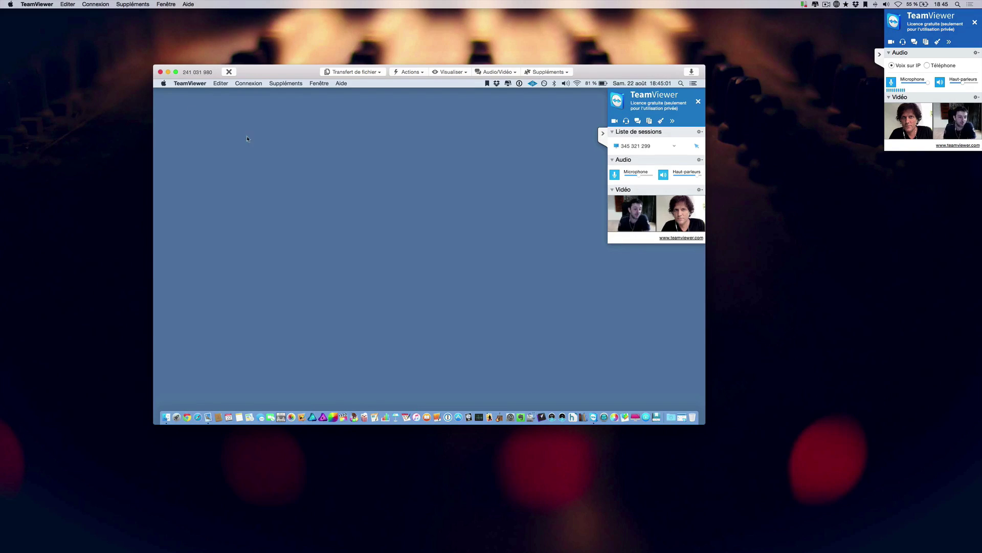
{"action": "left_click", "coordinate": [164, 83]}
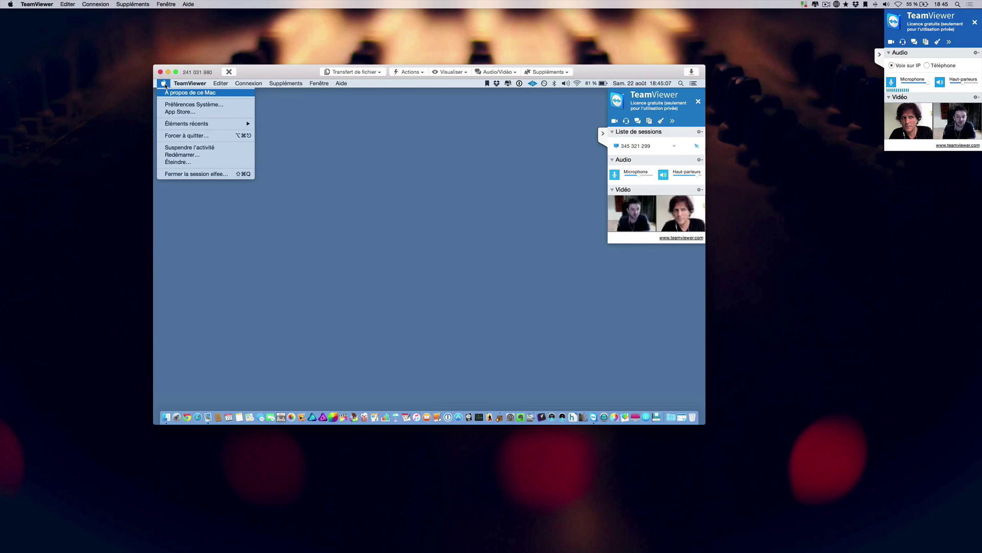
{"action": "left_click", "coordinate": [164, 83]}
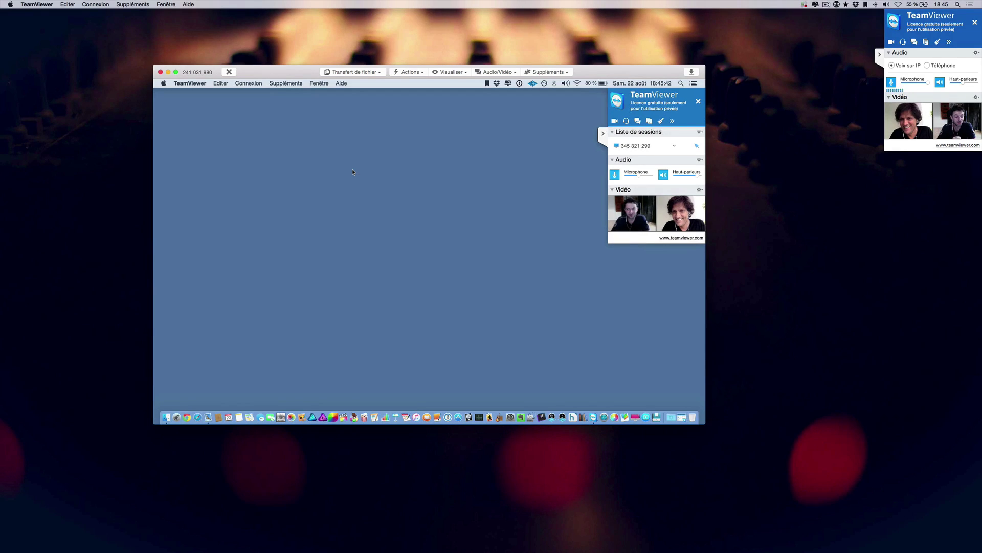
Quit TeamViewer on the local Mac and confirm ending the remote session.
{"action": "left_click", "coordinate": [27, 3]}
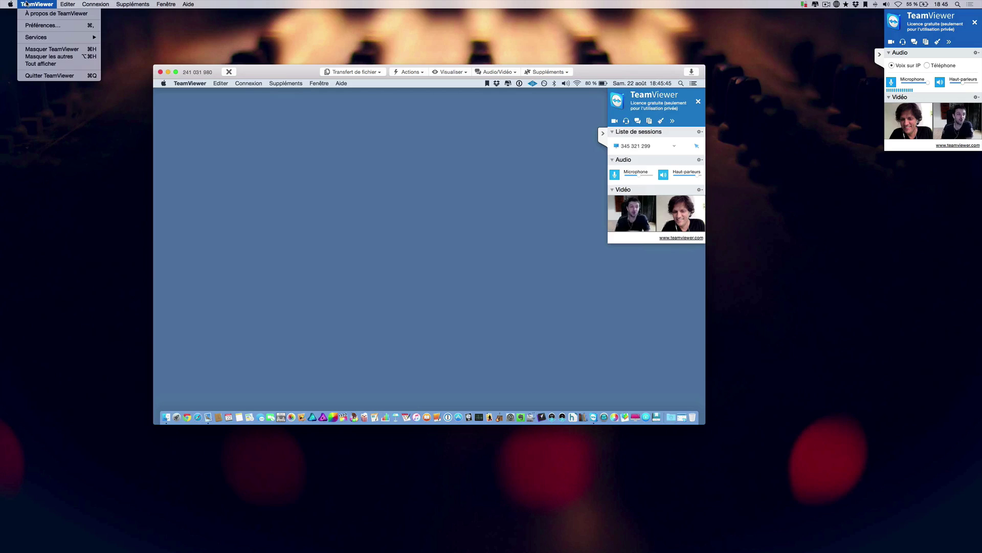
{"action": "left_click", "coordinate": [49, 76]}
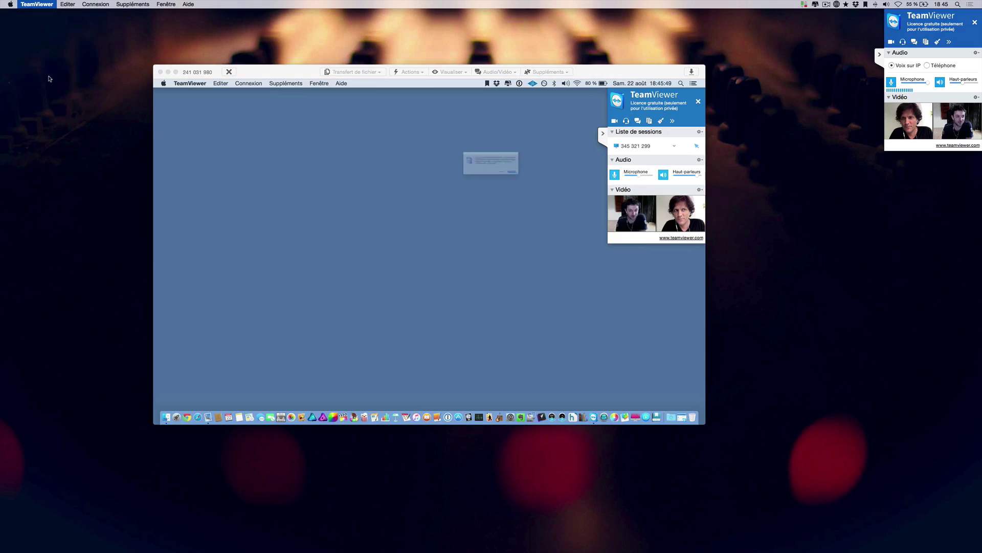
{"action": "left_click", "coordinate": [563, 192]}
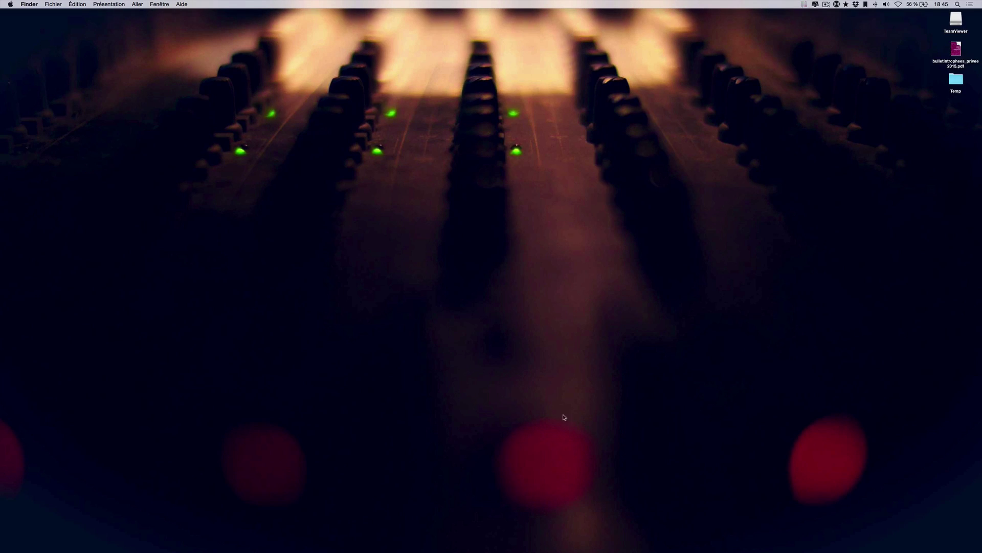
Relaunch TeamViewer from the Dock, try connecting to the same partner and cancel the password authentication.
{"action": "mouse_move", "coordinate": [548, 550]}
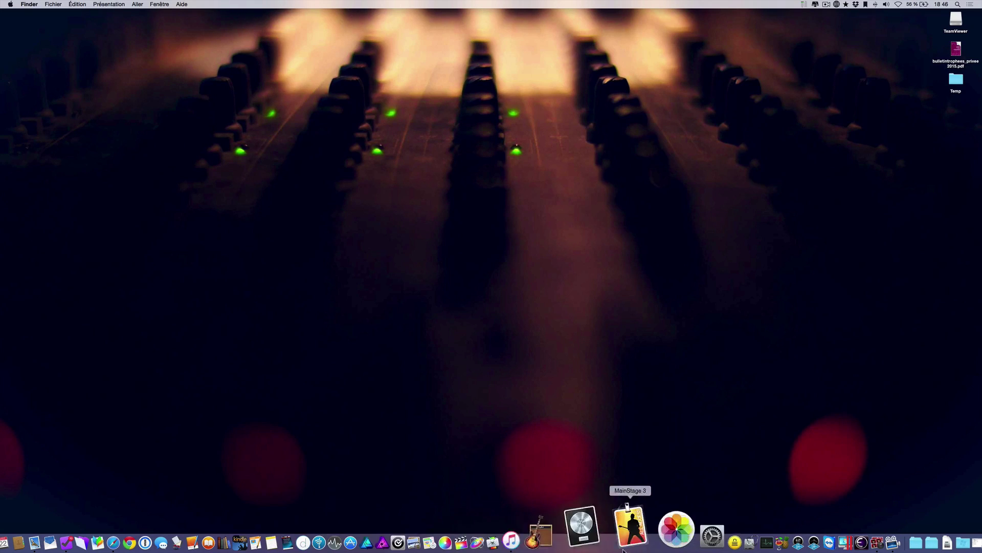
{"action": "left_click", "coordinate": [764, 528]}
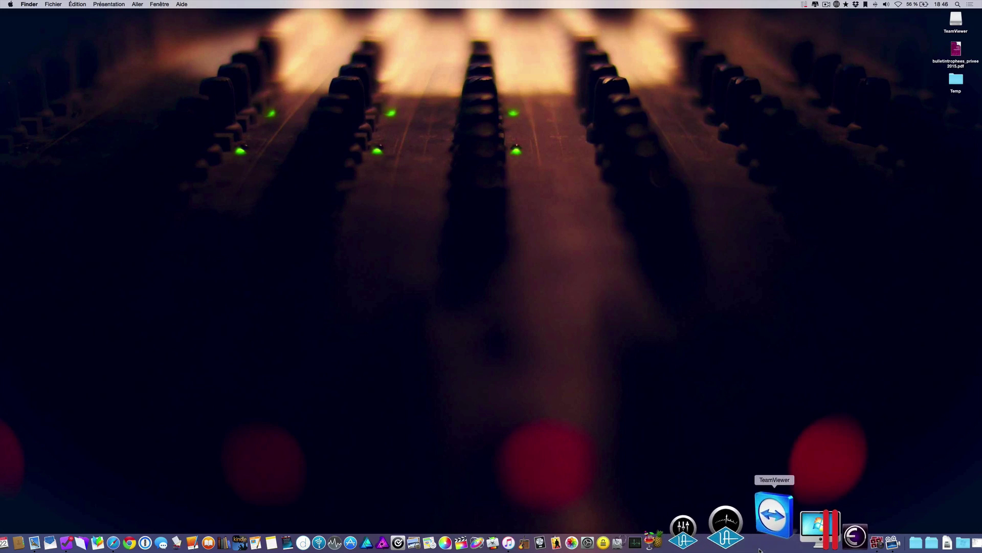
{"action": "left_click", "coordinate": [527, 236]}
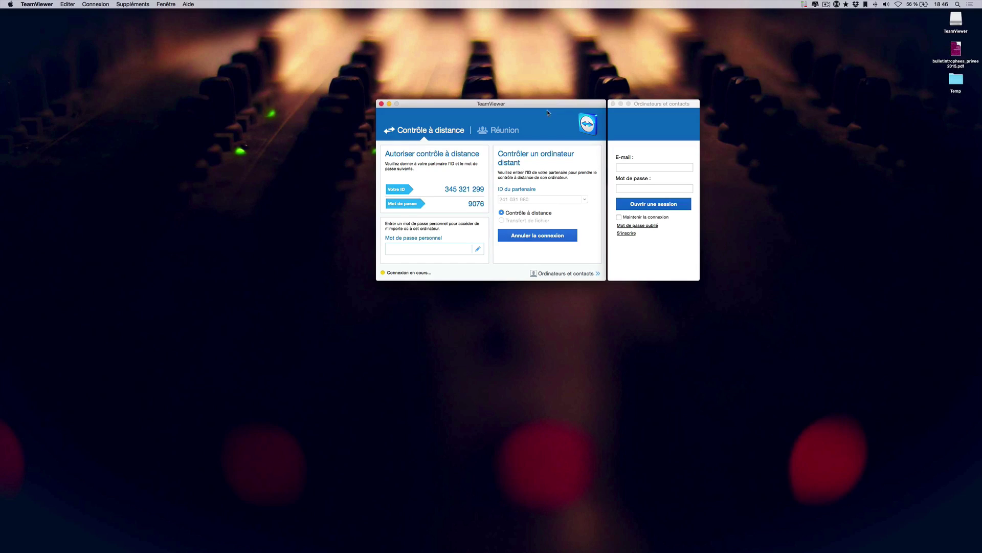
{"action": "left_click_drag", "start_coordinate": [550, 108], "coordinate": [462, 121]}
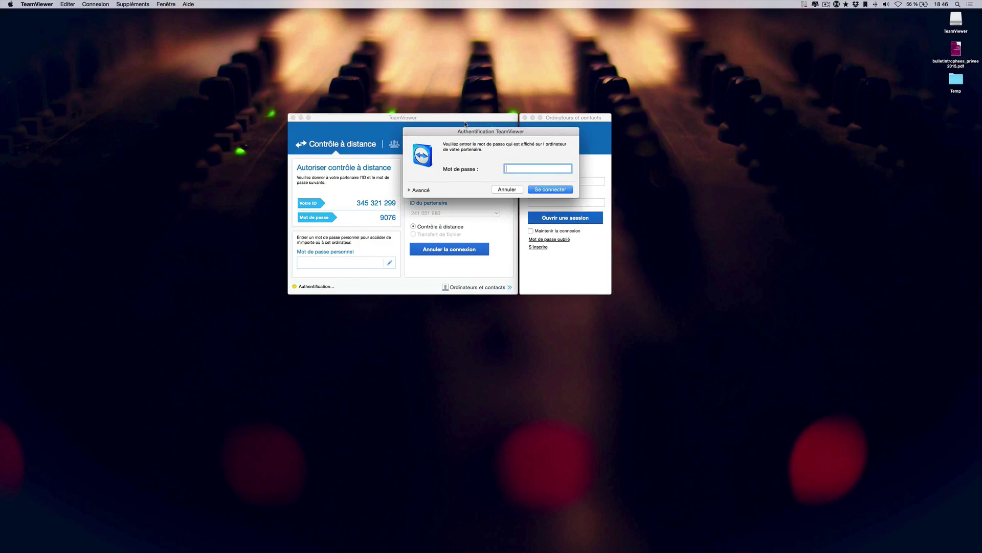
{"action": "left_click", "coordinate": [506, 189]}
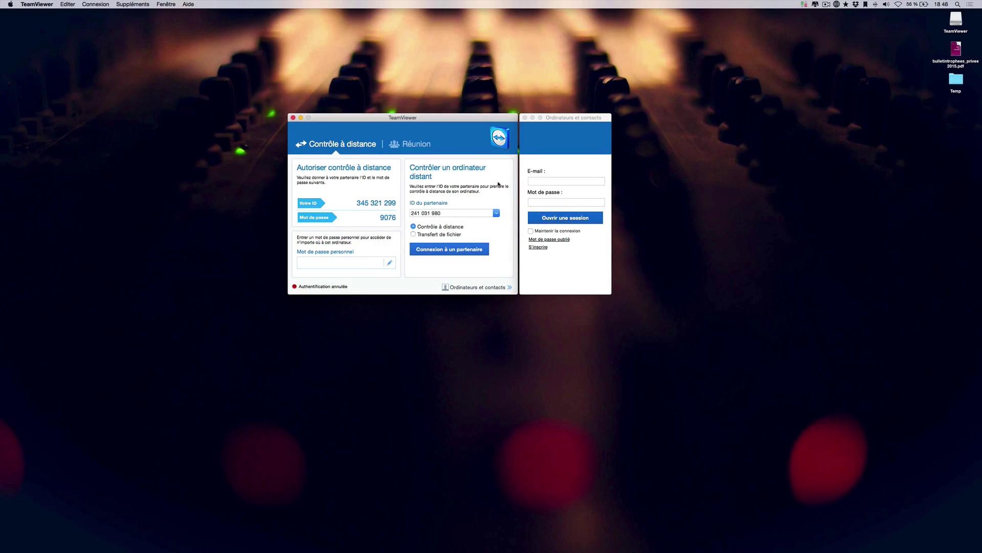